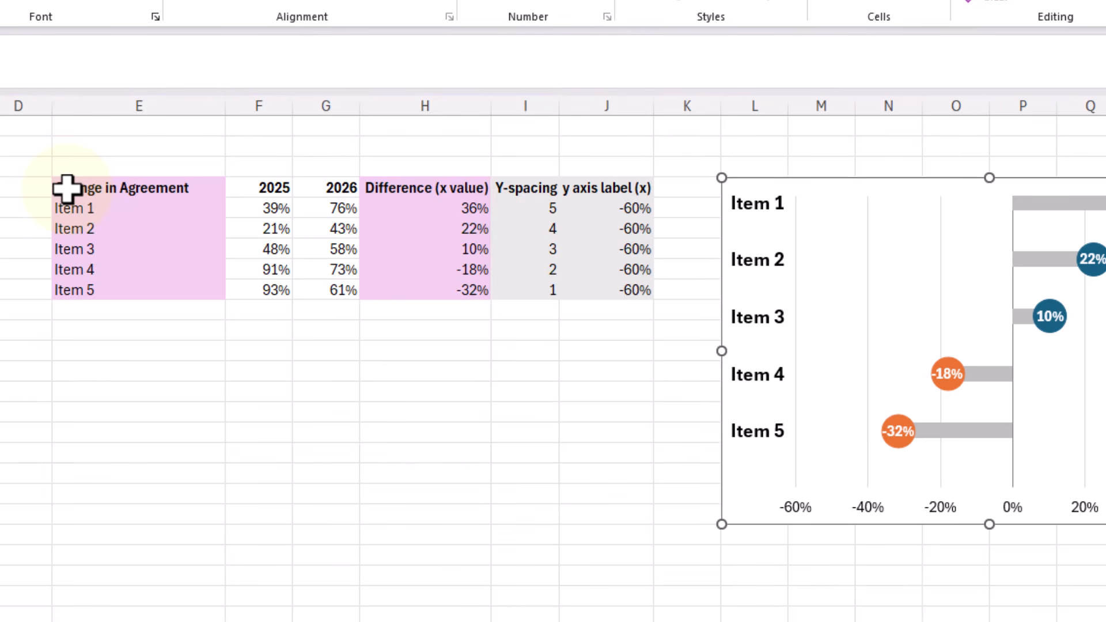
- Examine the Change in Agreement, Difference (x value) and y axis label (x) columns in the source table
mouse_move(67, 188)
left_mouse_down()
mouse_move(85, 302)
mouse_move(81, 291)
left_mouse_up()
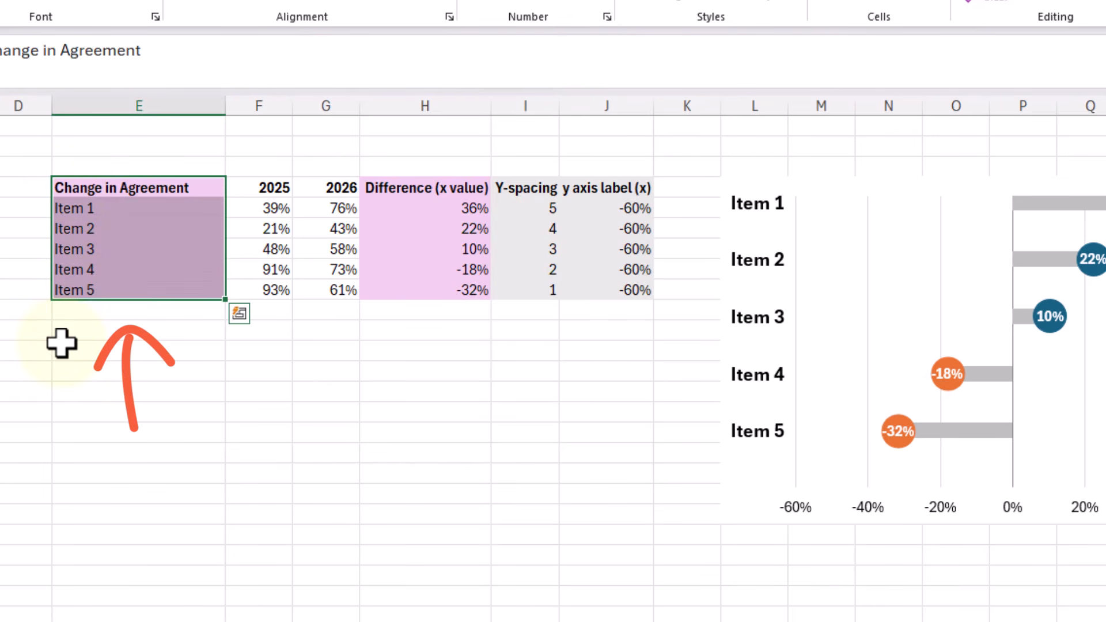
left_click(2, 184)
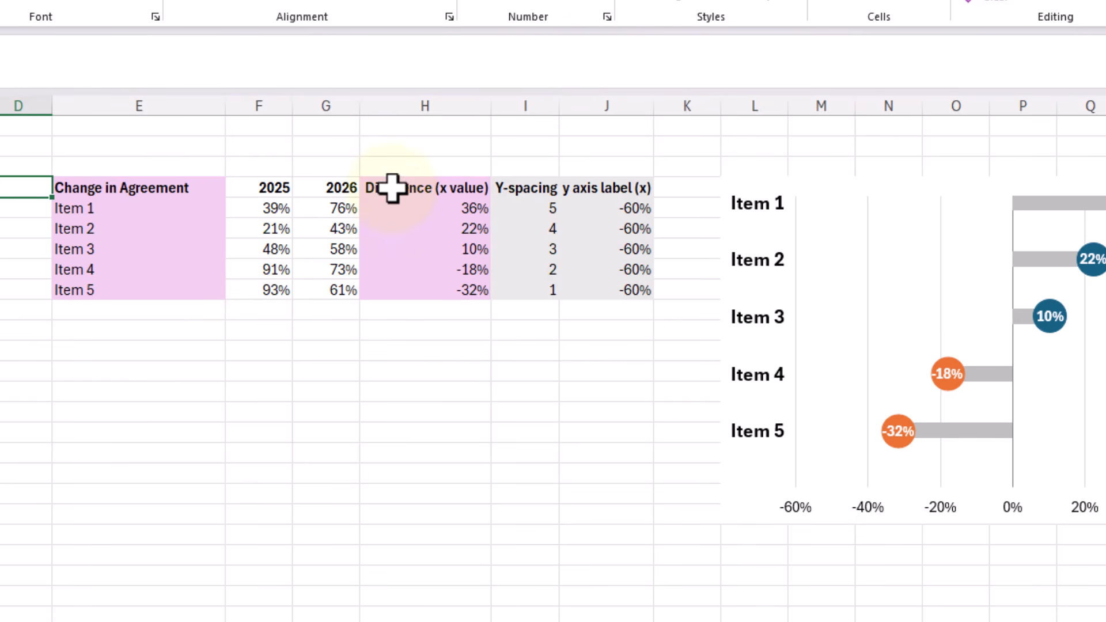
left_click_drag(390, 188, 396, 241)
left_click(385, 334)
left_click(390, 185)
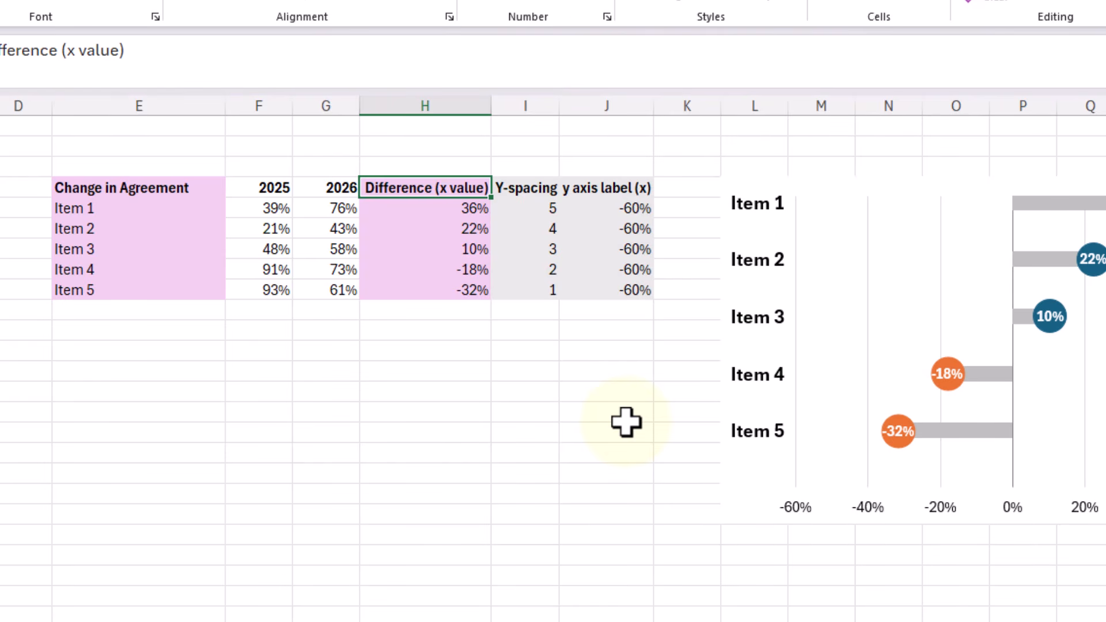
left_click(599, 187)
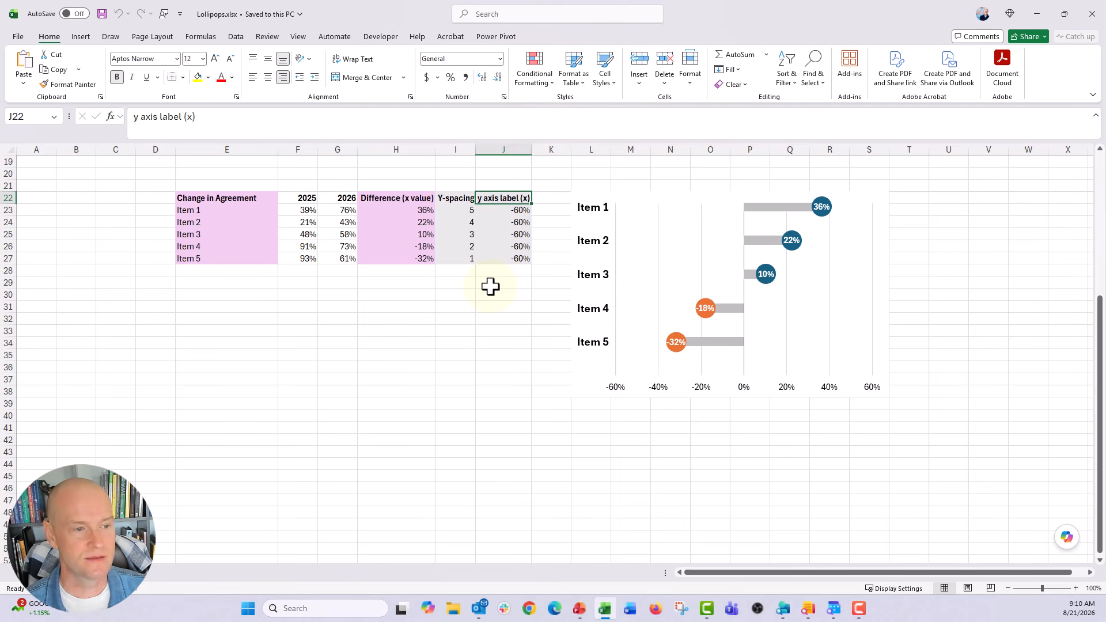
- Copy the Difference (x value) column with its header, H22:H27, and switch to the PowerPoint presentation
left_click_drag(377, 200, 373, 259)
key("ctrl+c")
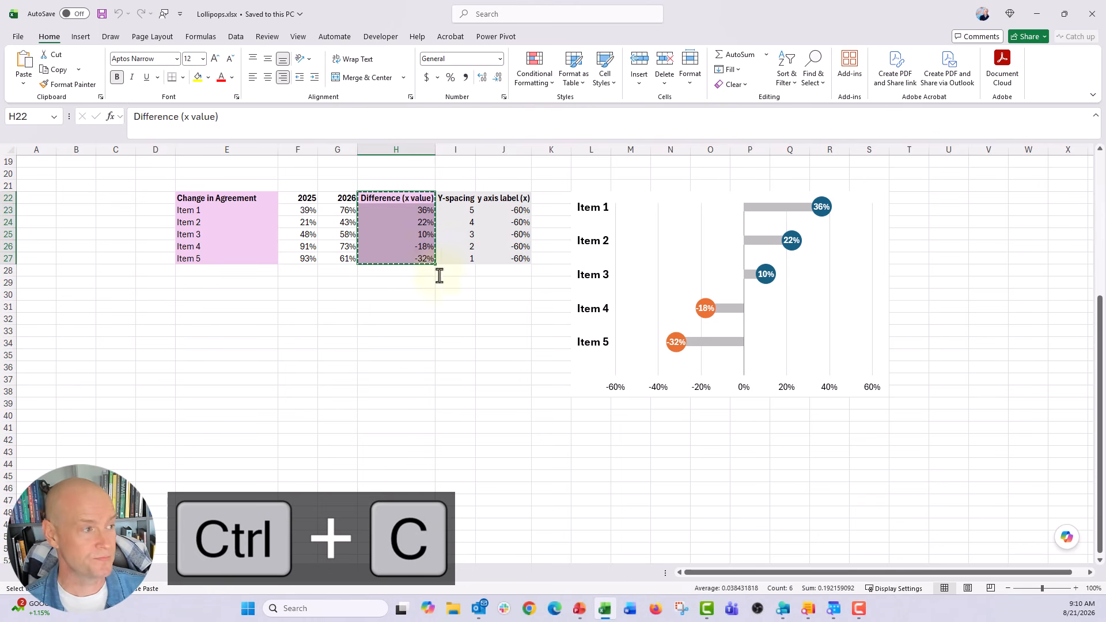
left_click(1037, 13)
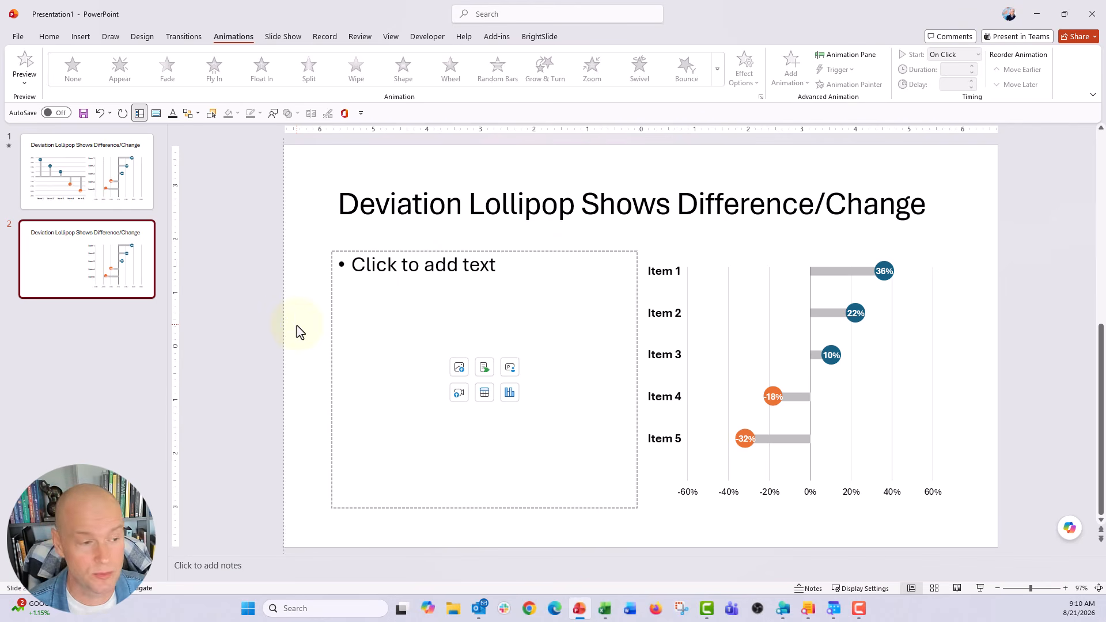
- Insert an X Y (Scatter) chart into the slide's empty content placeholder
left_click(509, 397)
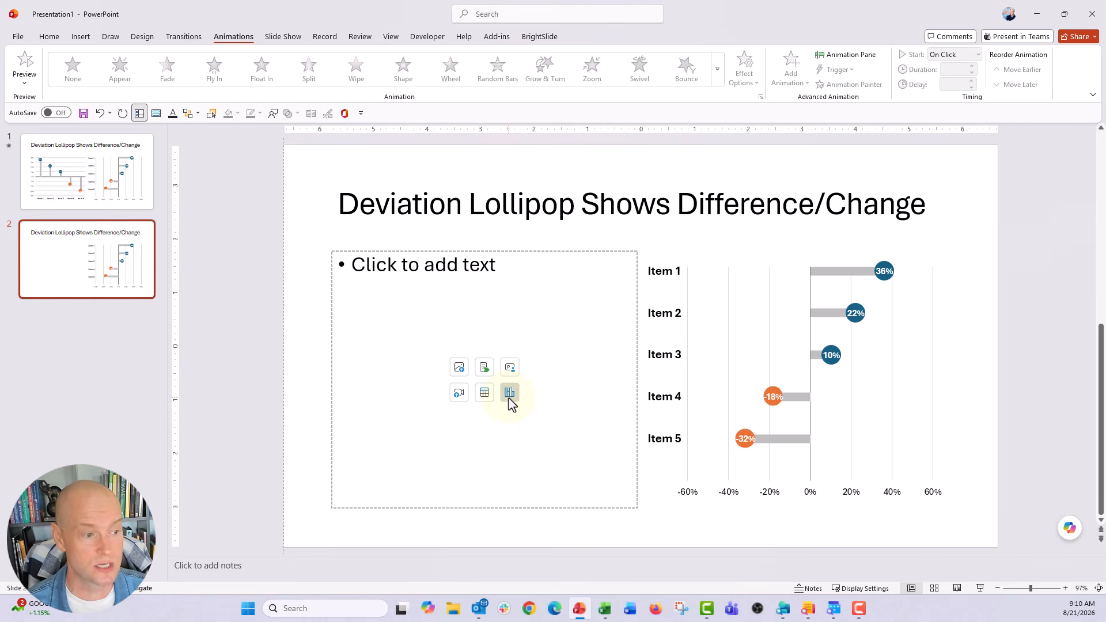
left_click(420, 277)
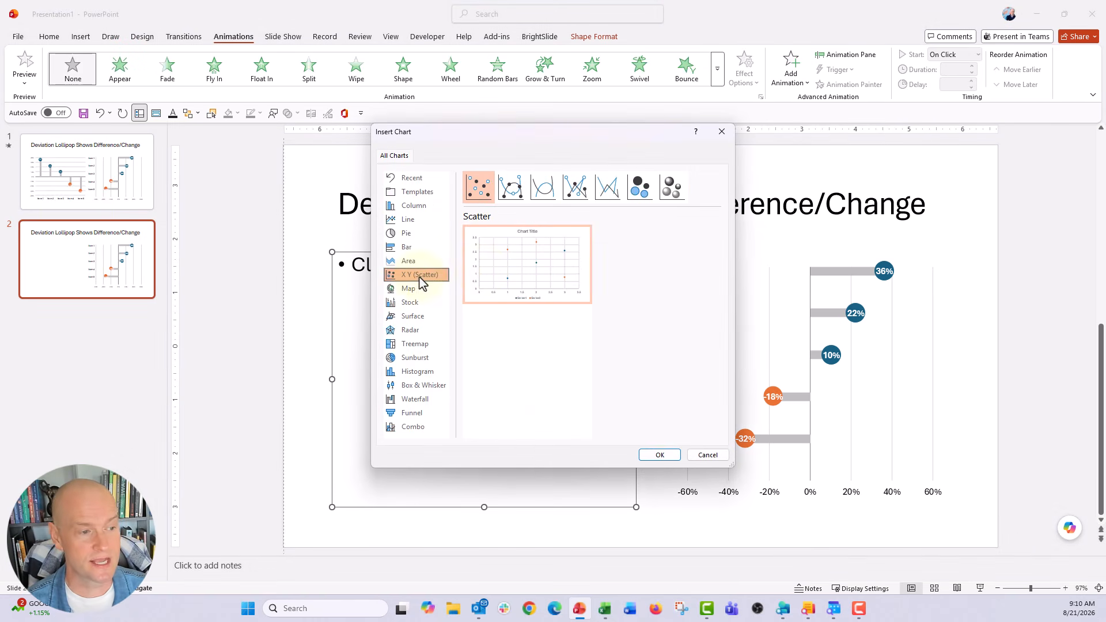
left_click(672, 459)
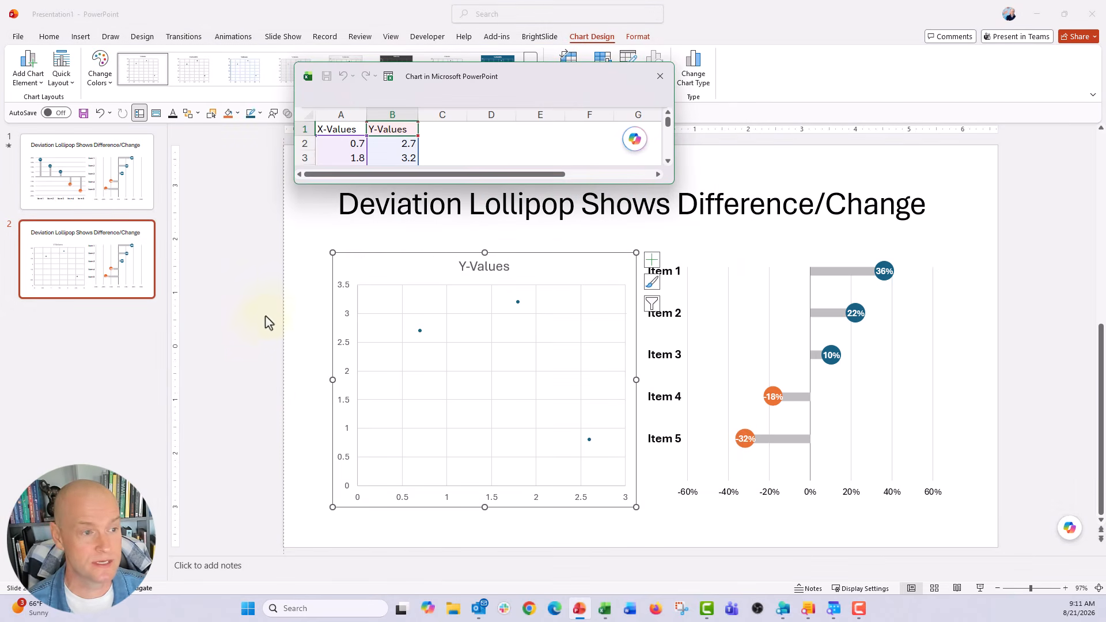
- Enlarge the chart's data sheet and paste the copied Difference (x value) data starting at cell A2
left_click_drag(326, 182, 329, 306)
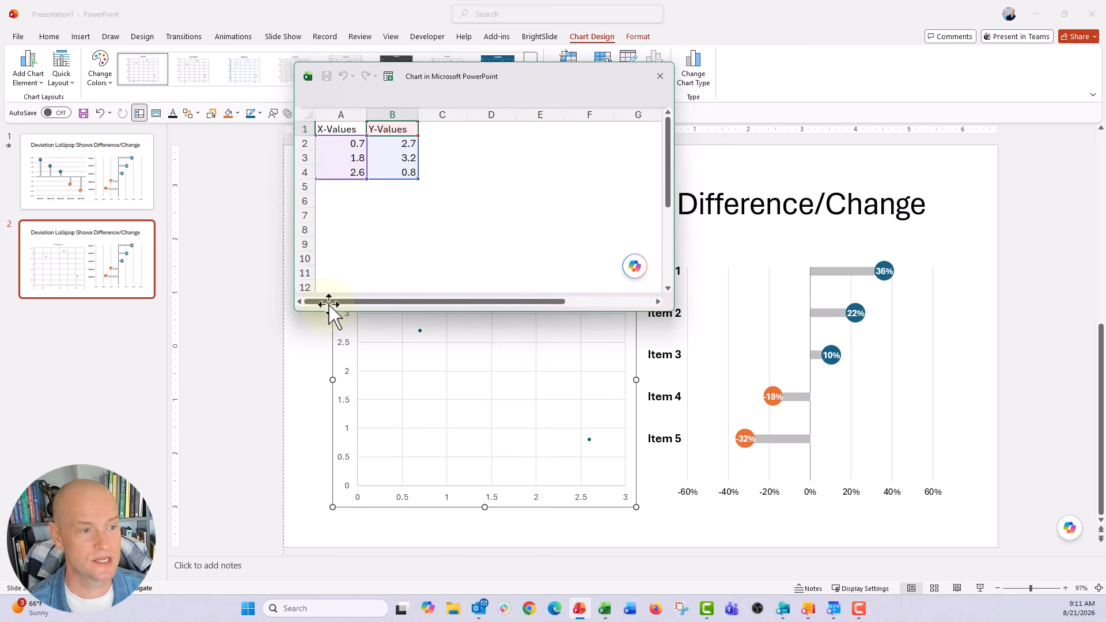
right_click(331, 144)
left_click(392, 225)
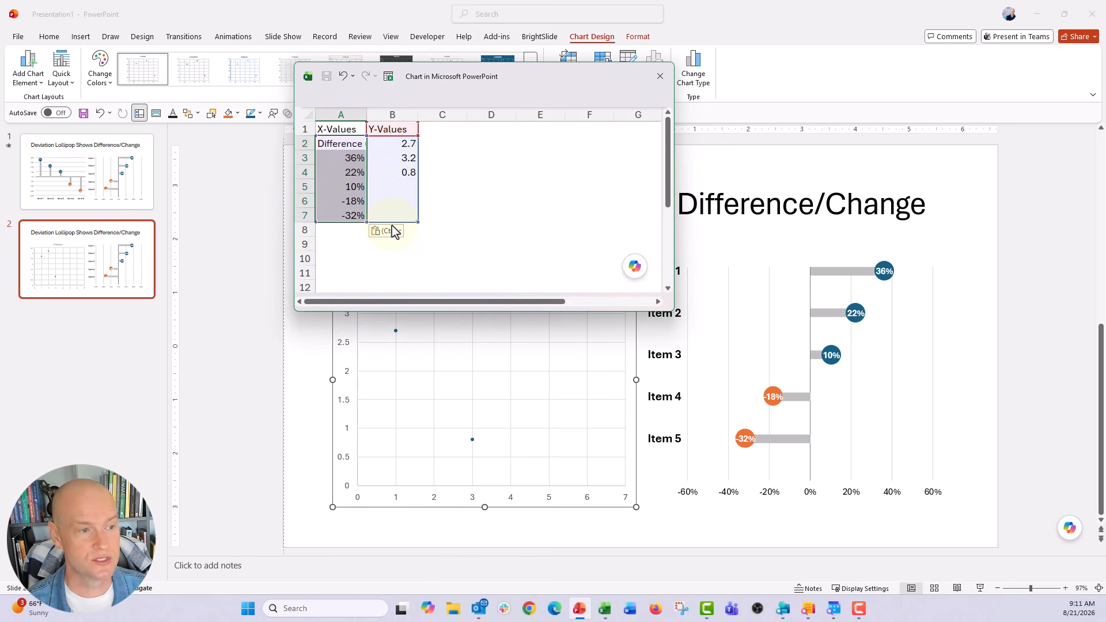
- Insert an empty column before the X-Values column in the chart data sheet
left_click(342, 115)
right_click(344, 116)
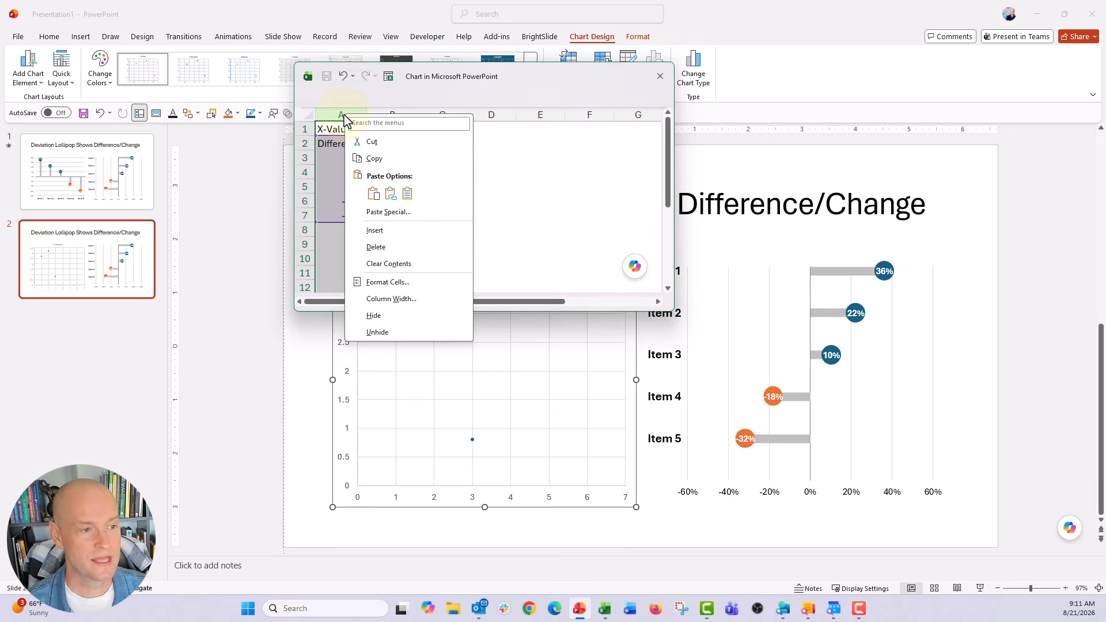
left_click(412, 231)
left_click(483, 246)
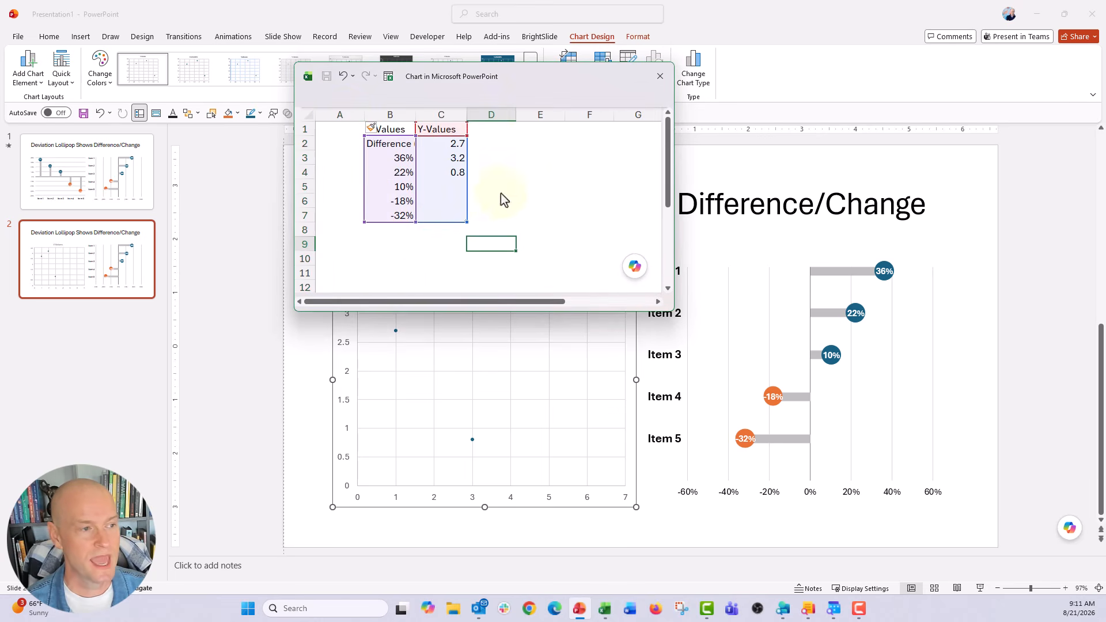
- Open the chart data in the full Excel window and maximize it
left_click_drag(535, 84, 311, 52)
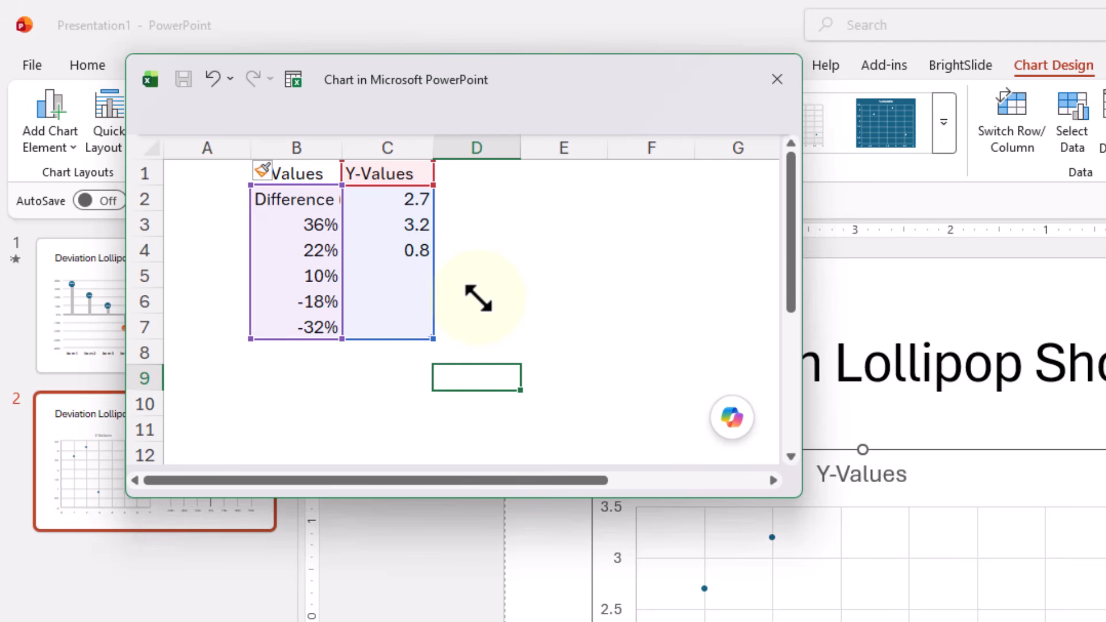
left_click(293, 79)
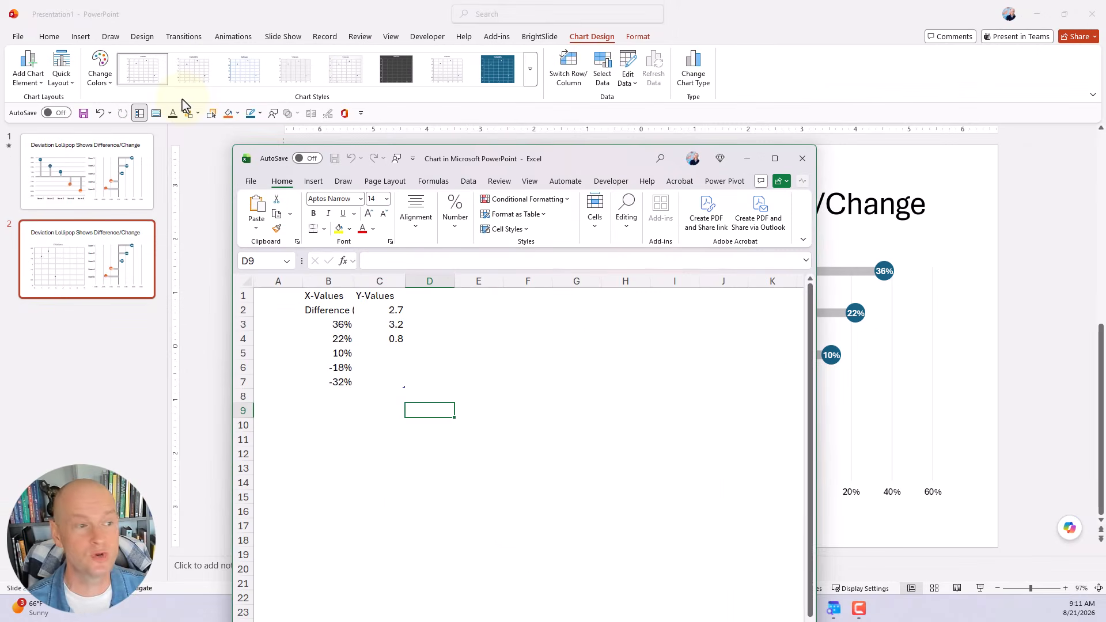
left_click(779, 163)
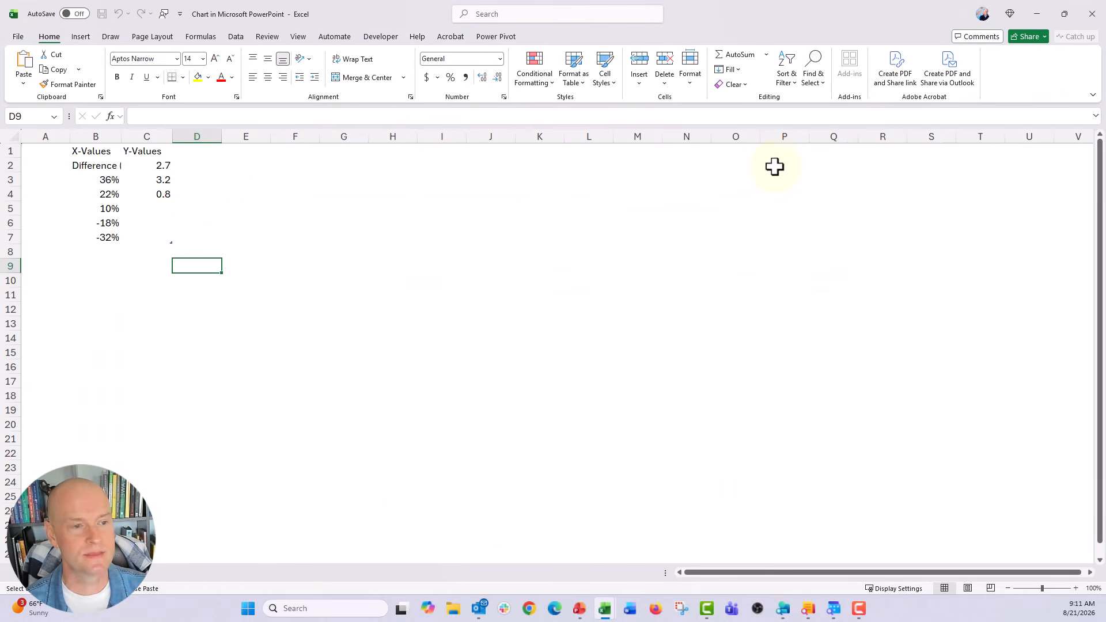
- Convert the chart data table to a normal range
left_click(157, 239)
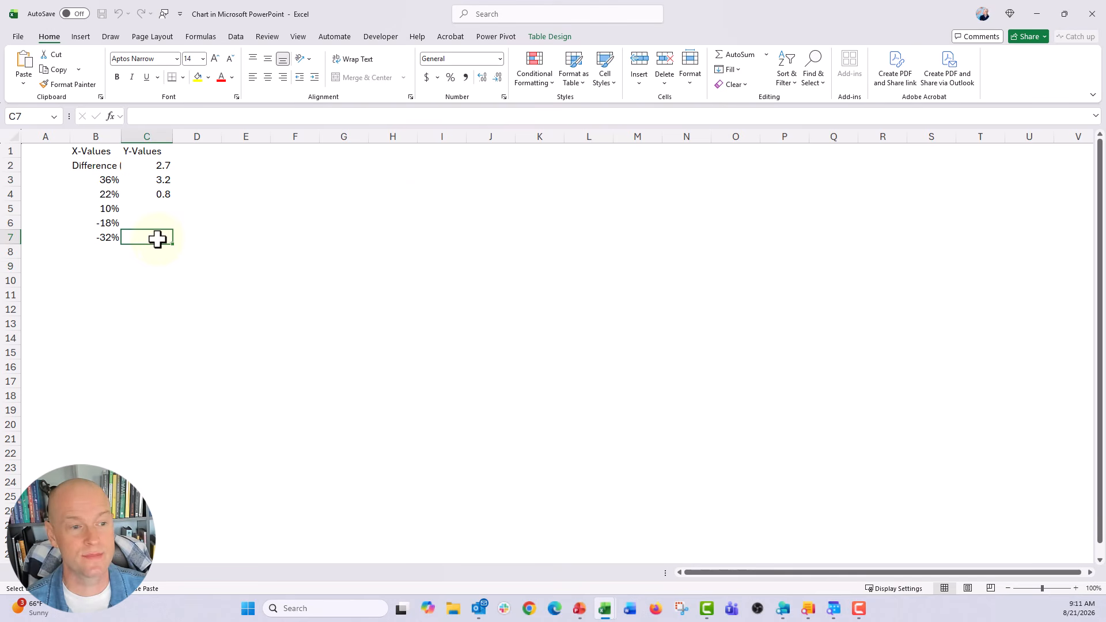
left_click(544, 37)
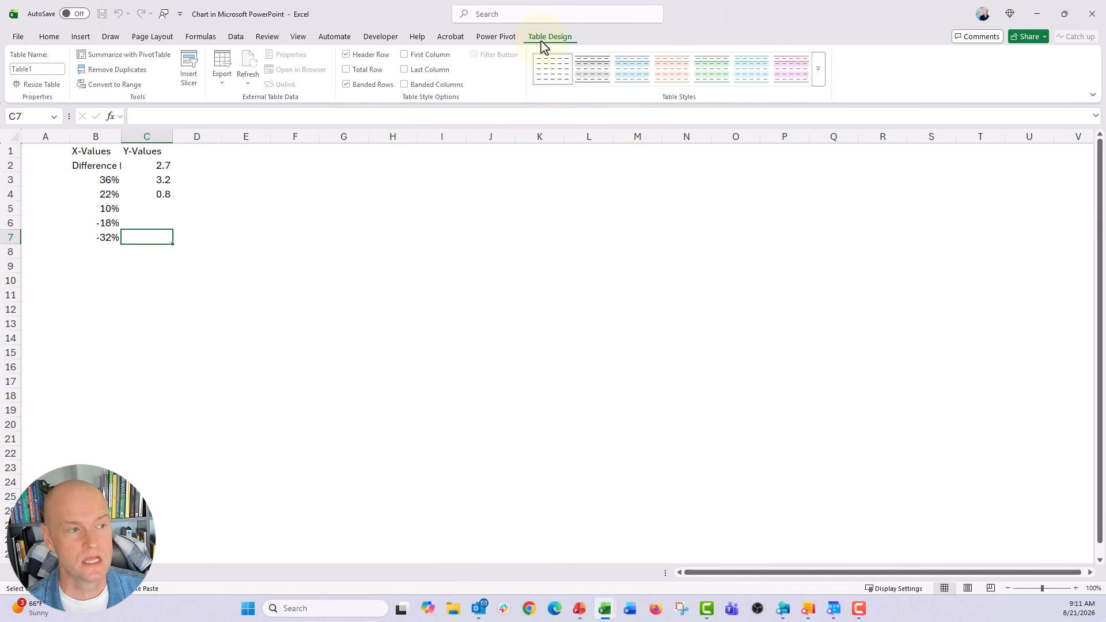
left_click(136, 88)
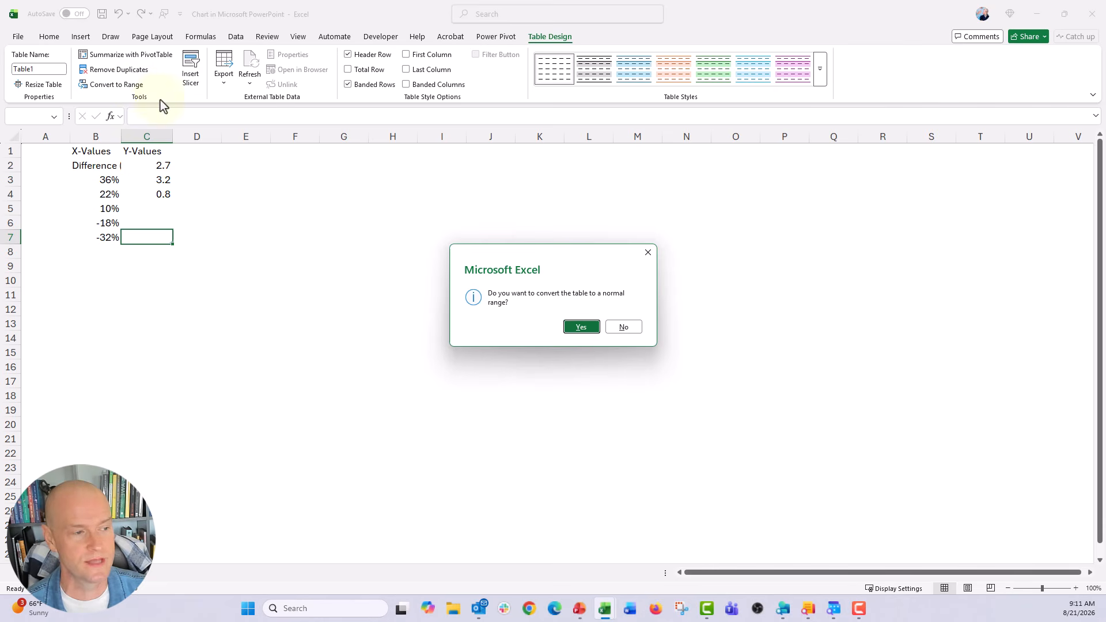
left_click(588, 328)
- Auto-fit the width of column B to its contents
left_click(124, 218)
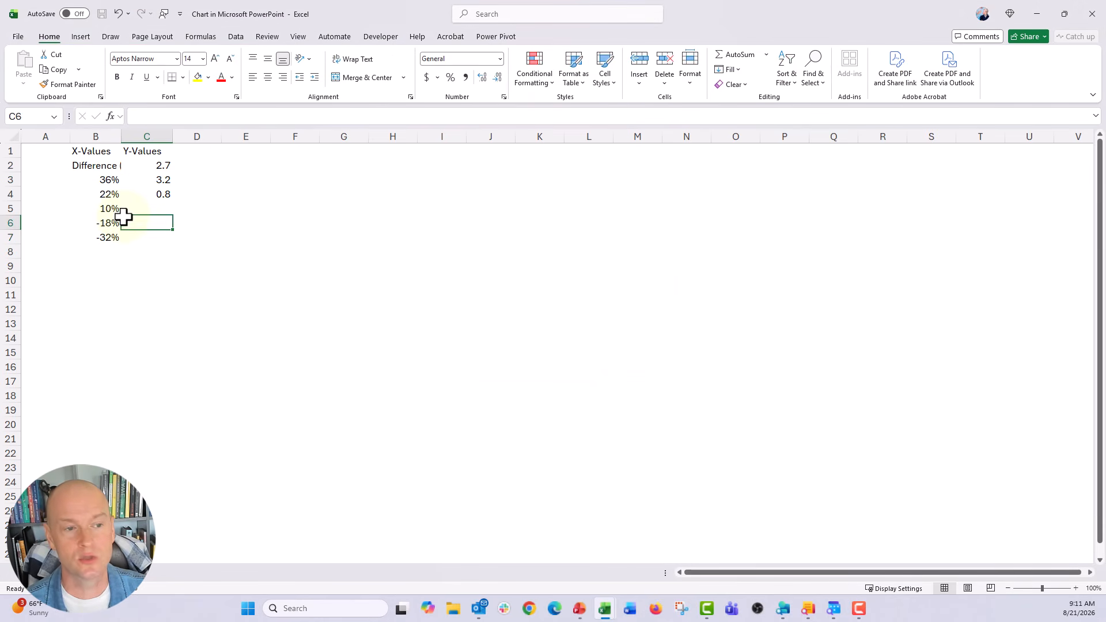
double_click(121, 137)
left_click(114, 176)
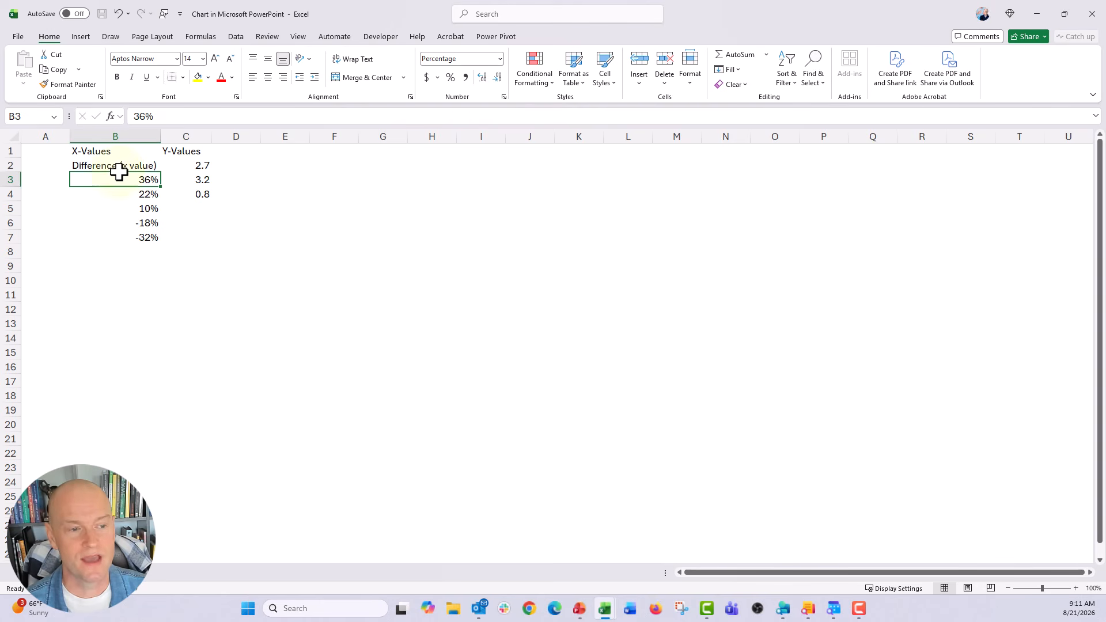
- Clear the sample Y-Values from cells C2:C4
left_click(183, 149)
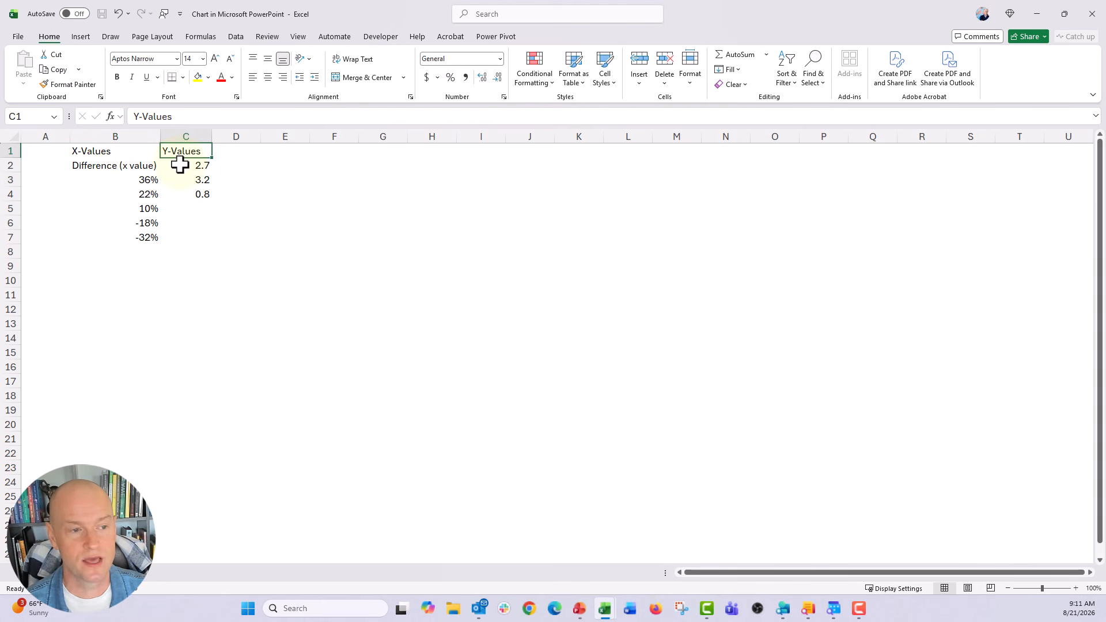
left_click_drag(180, 166, 178, 196)
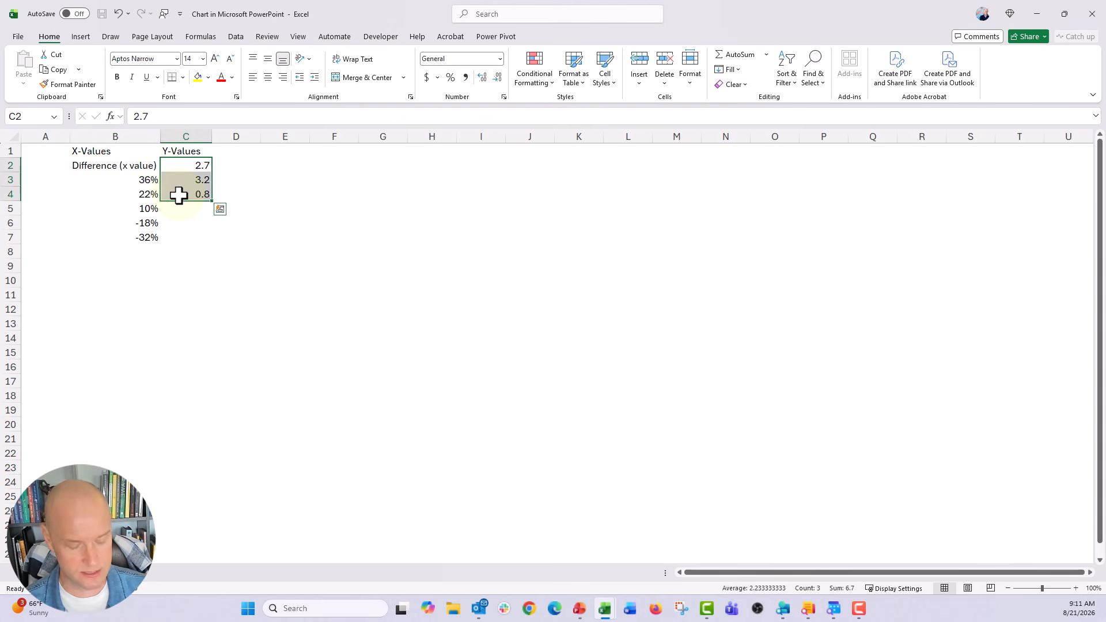
key("Delete")
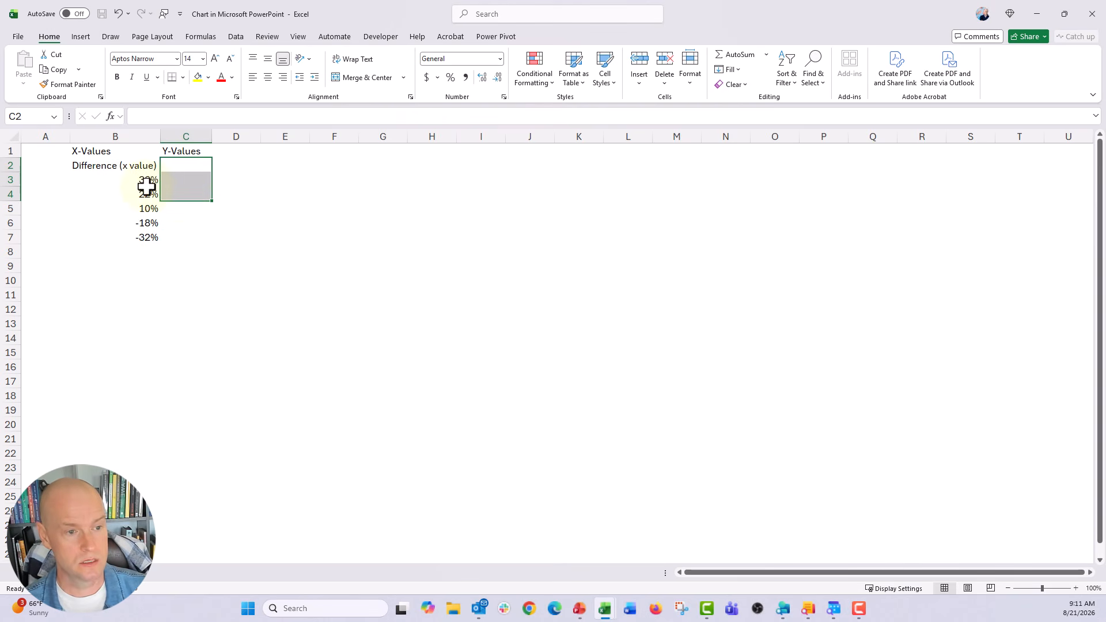
- Move the Difference (x value) header over the X-Values header in B1 and delete the emptied row 2
left_click(90, 172)
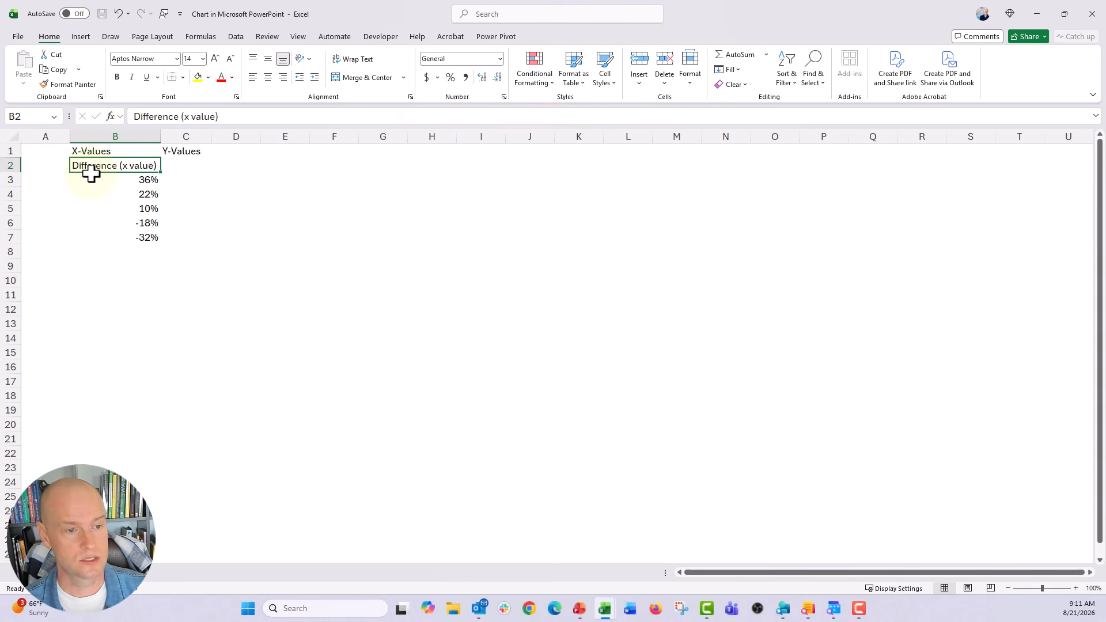
left_click_drag(90, 173, 92, 159)
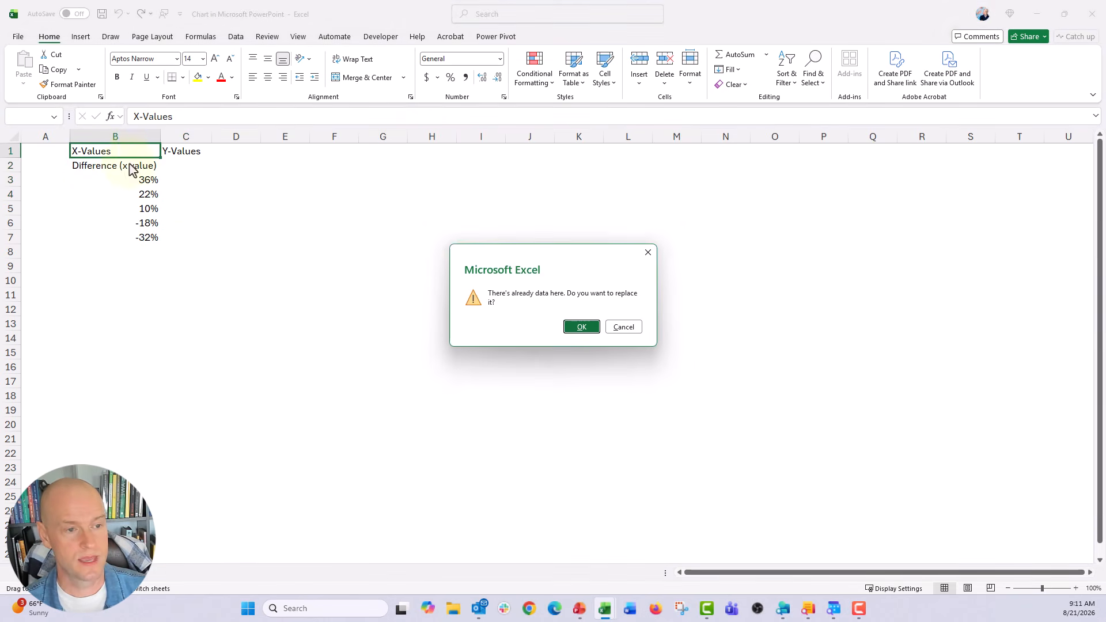
left_click(572, 326)
right_click(4, 166)
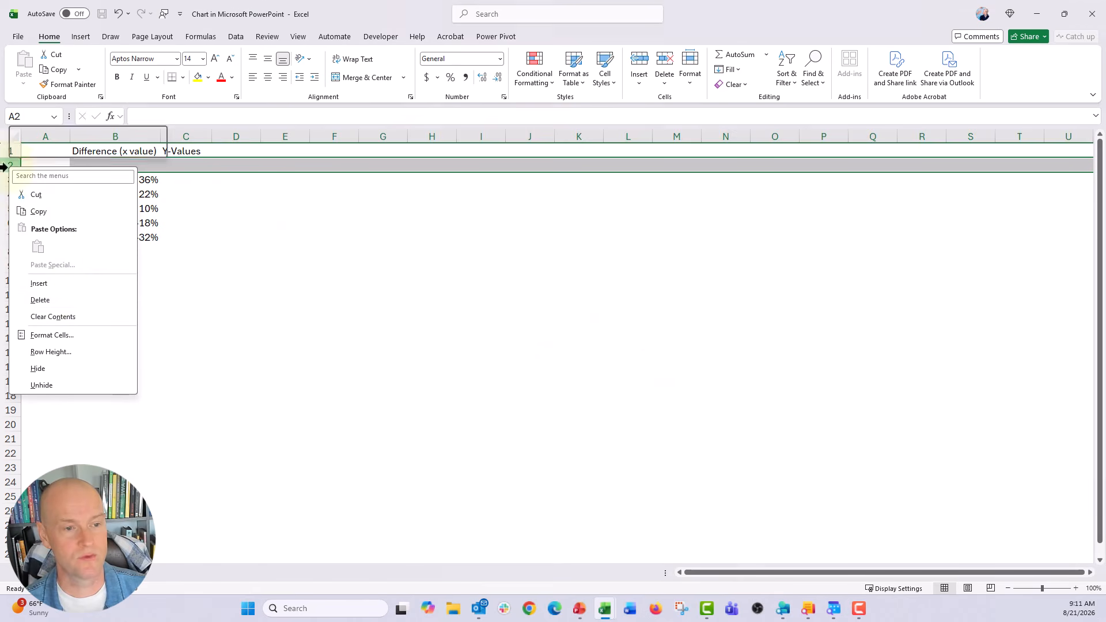
left_click(75, 299)
left_click(130, 254)
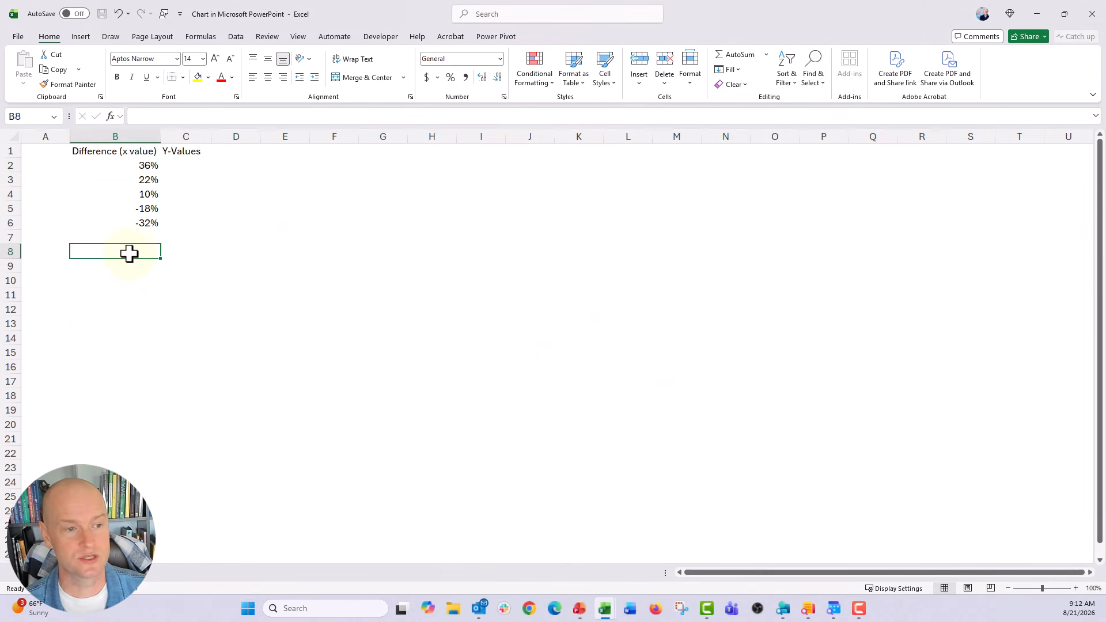
- Fill the Y-Values cells C2:C6 with the descending values 5, 4, 3, 2 and 1
left_click(173, 166)
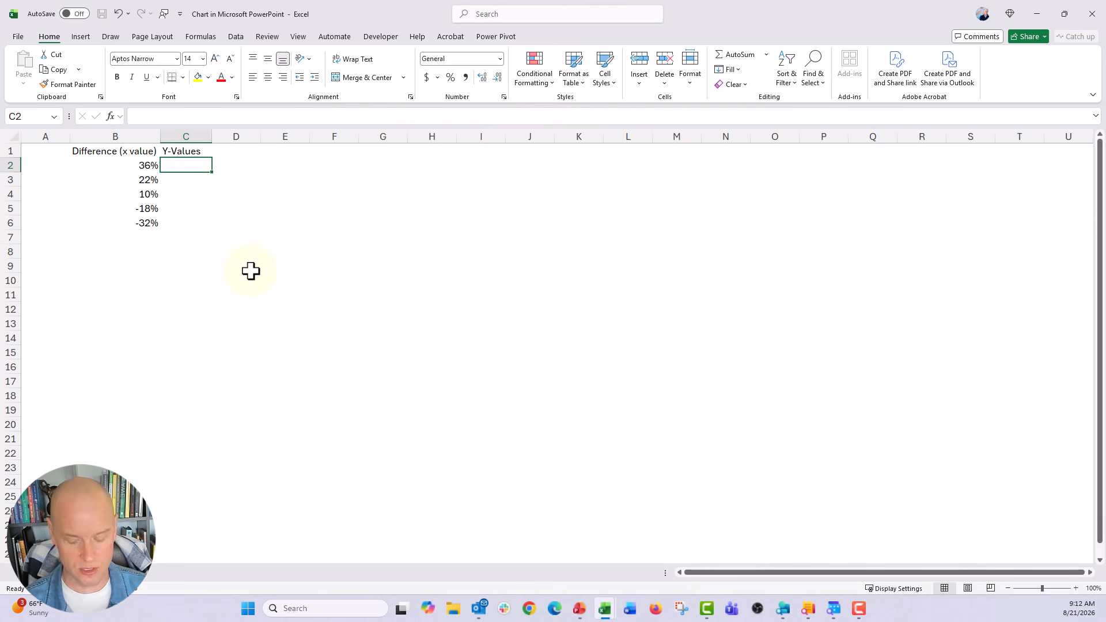
type("55")
key("Return")
type("4")
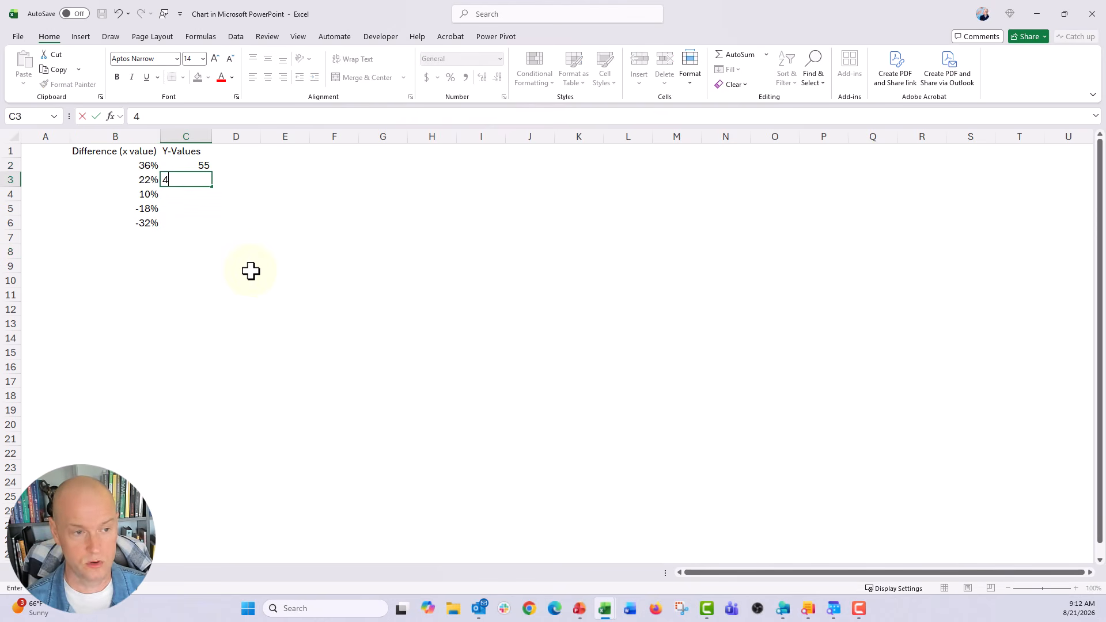
key("Up")
type("5")
key("Return")
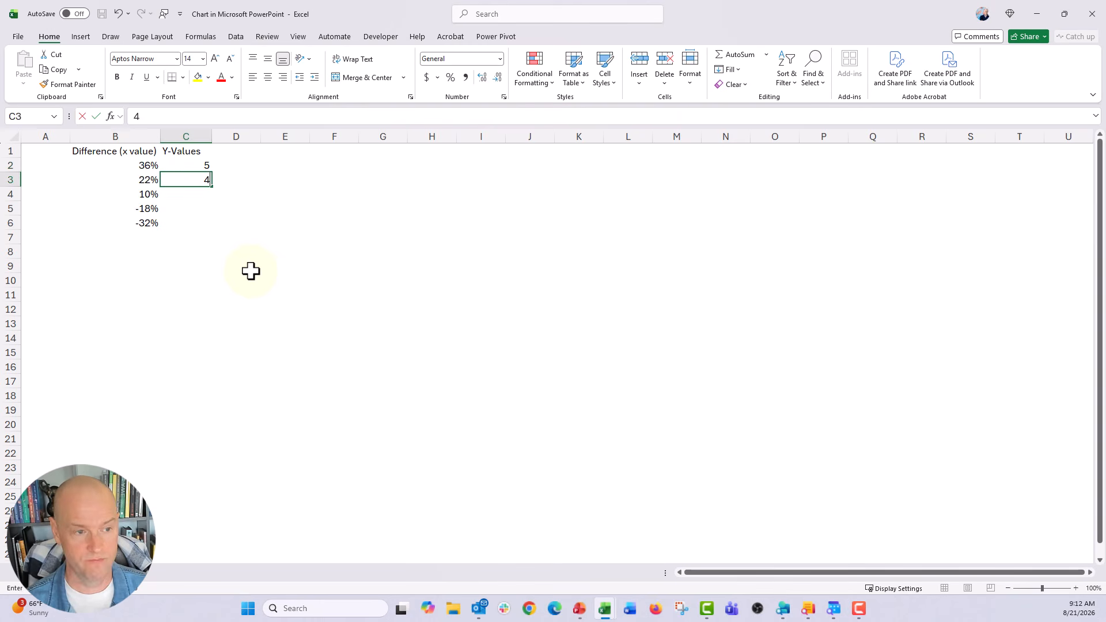
key("Return")
type("3")
key("Return")
type("2")
key("Return")
type("1")
key("Return")
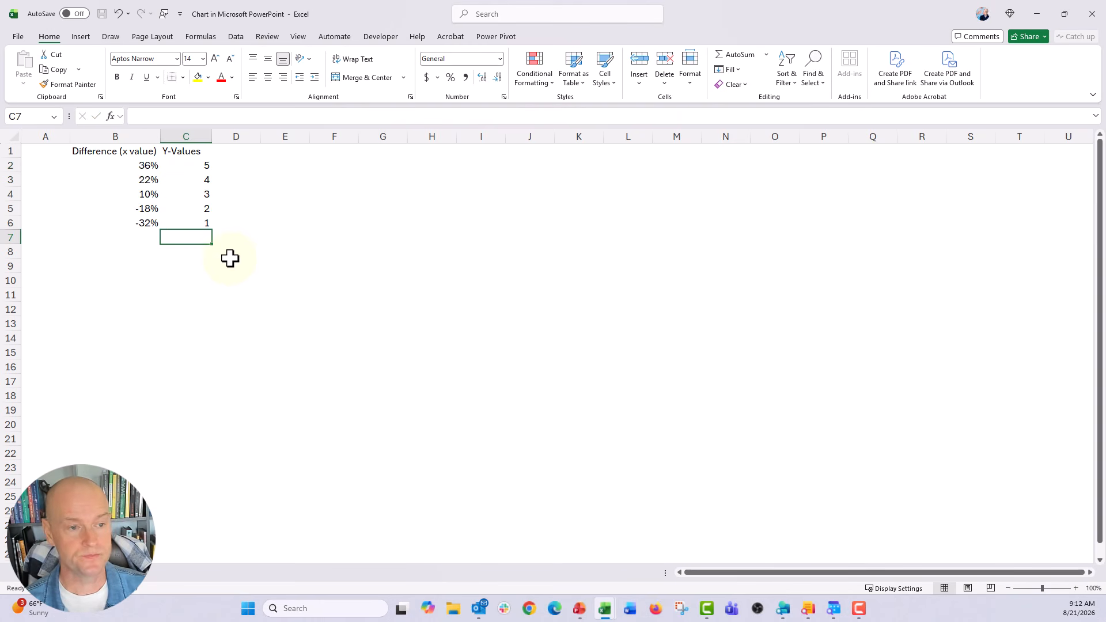
- Enter the header Item name in A1 and the labels Label1 through Label5 in cells A2:A6
left_click(56, 152)
type("Item Name")
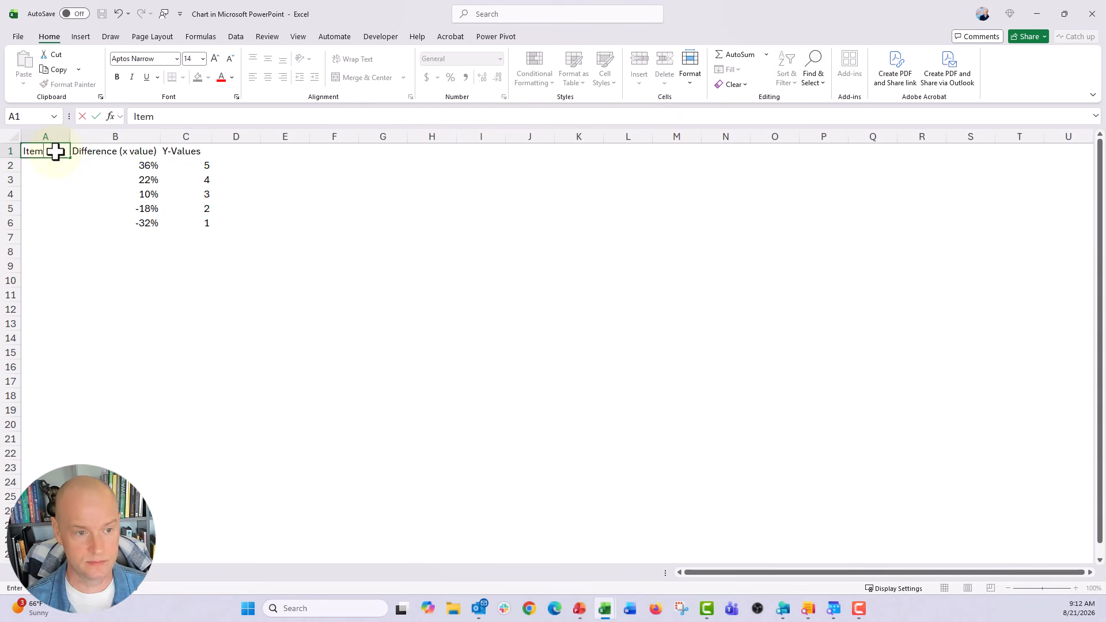
key("Return")
type("Labe")
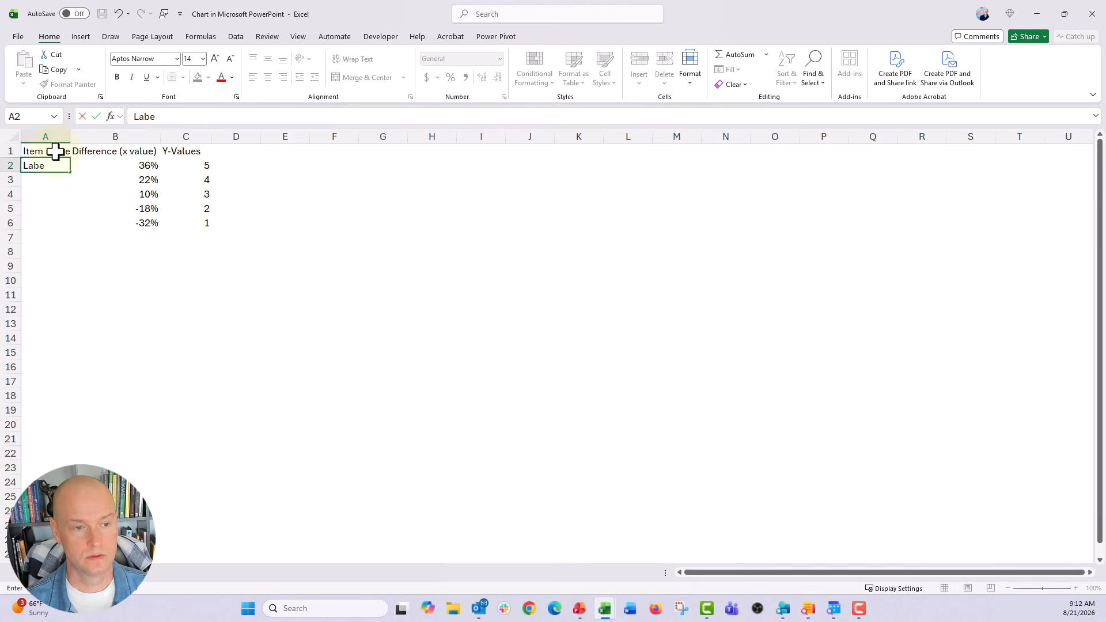
type("l1")
key("Return")
type("Label")
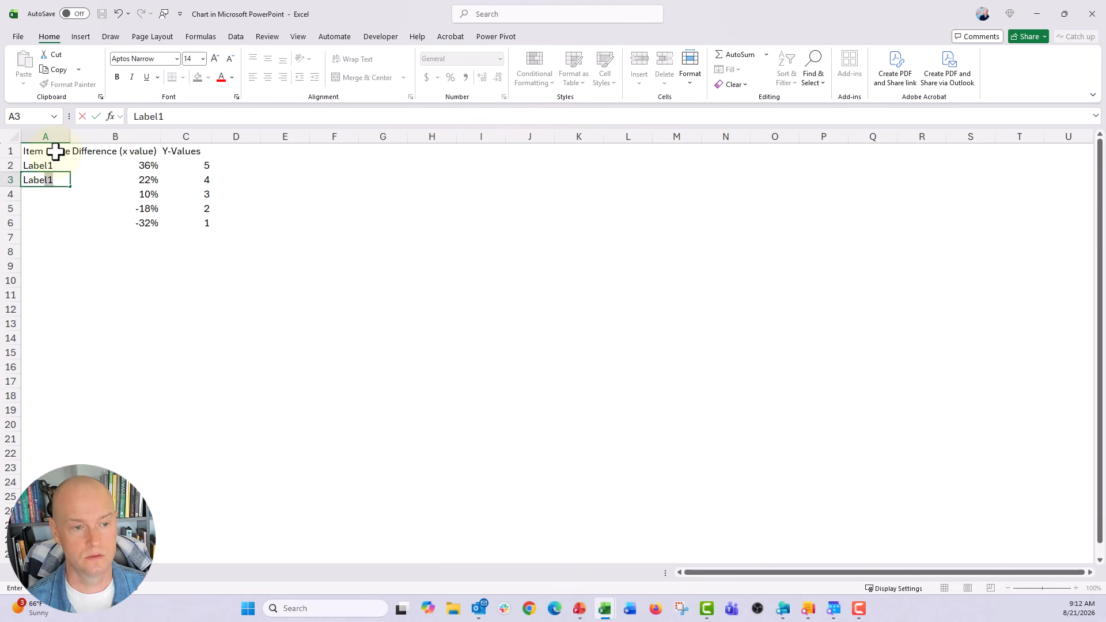
type("2")
key("Return")
type("Label3")
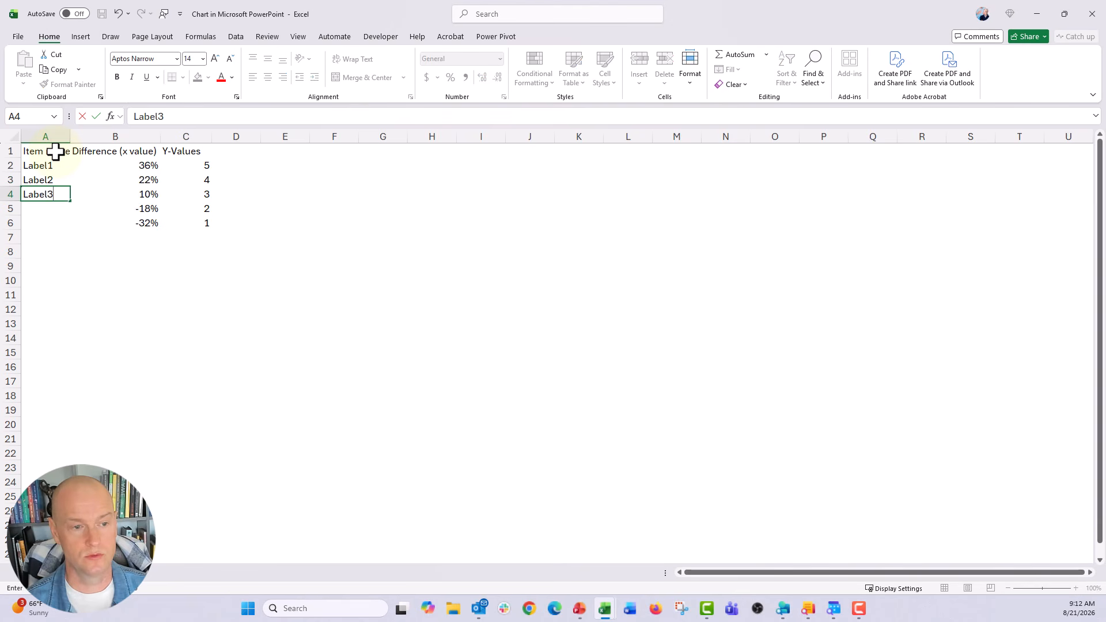
key("Return")
type("Label4")
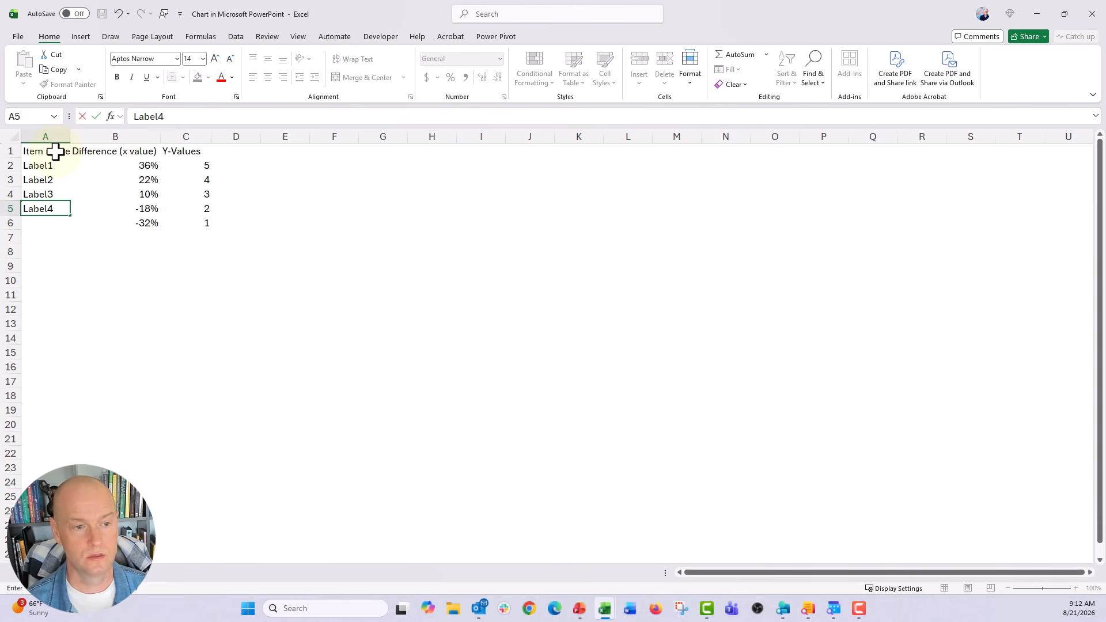
key("Return")
type("Label5")
key("Return")
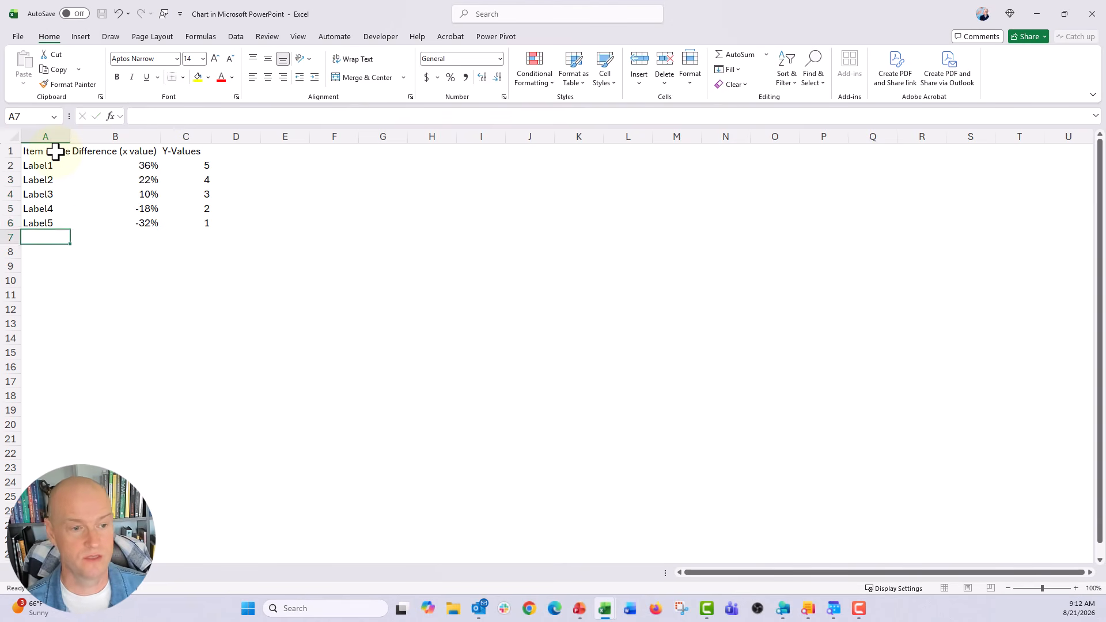
key("Up")
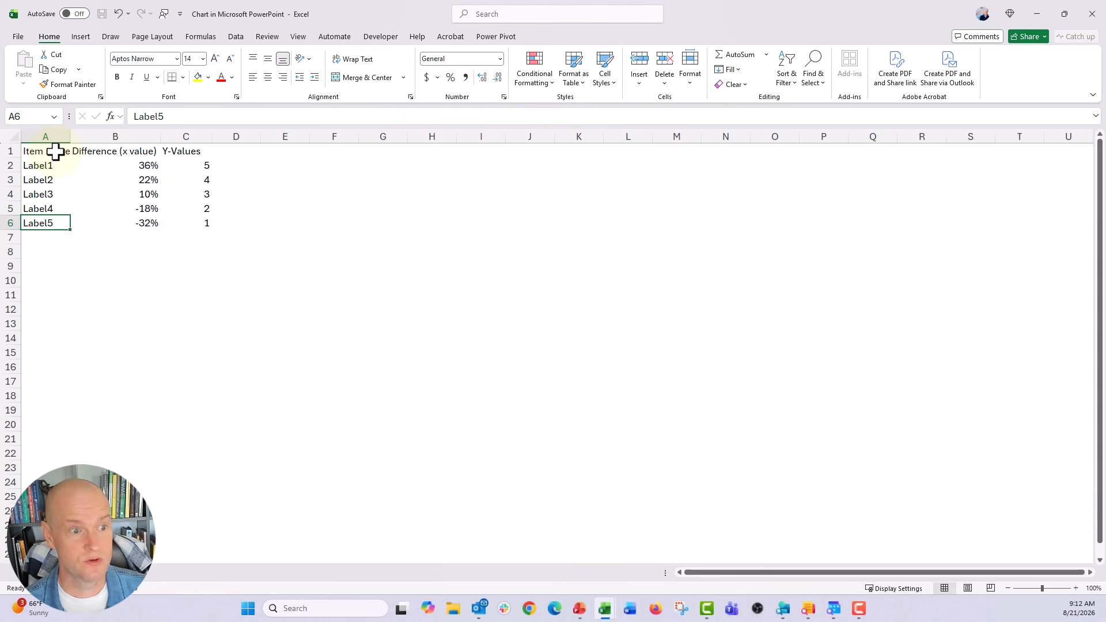
- Close the chart's data sheet and delete the Y-Values title from the scatter chart
left_click(238, 151)
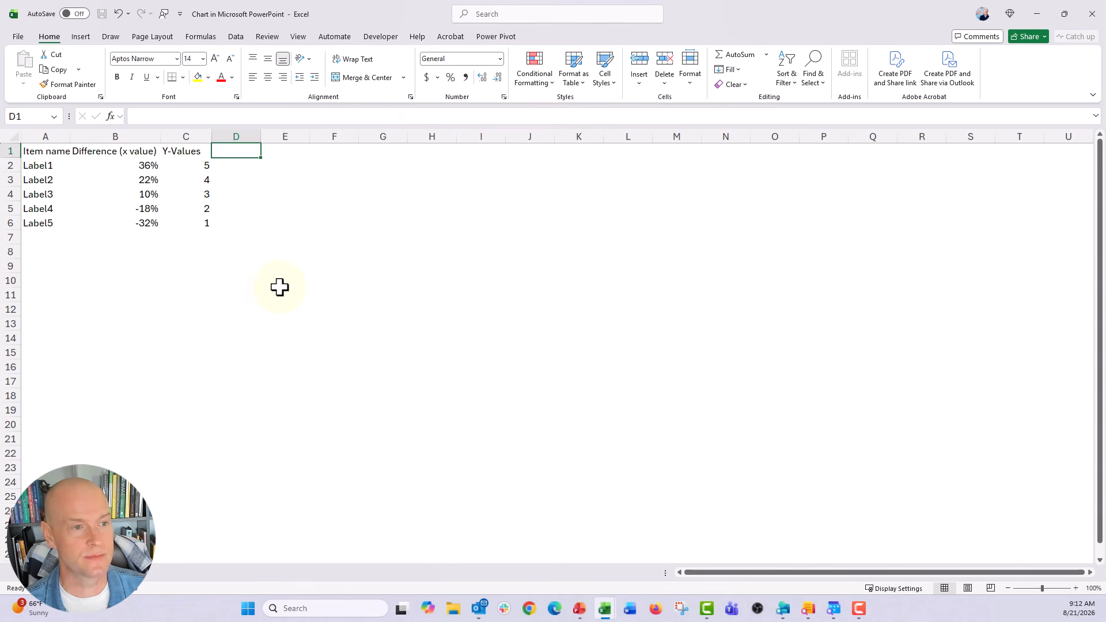
left_click(1091, 22)
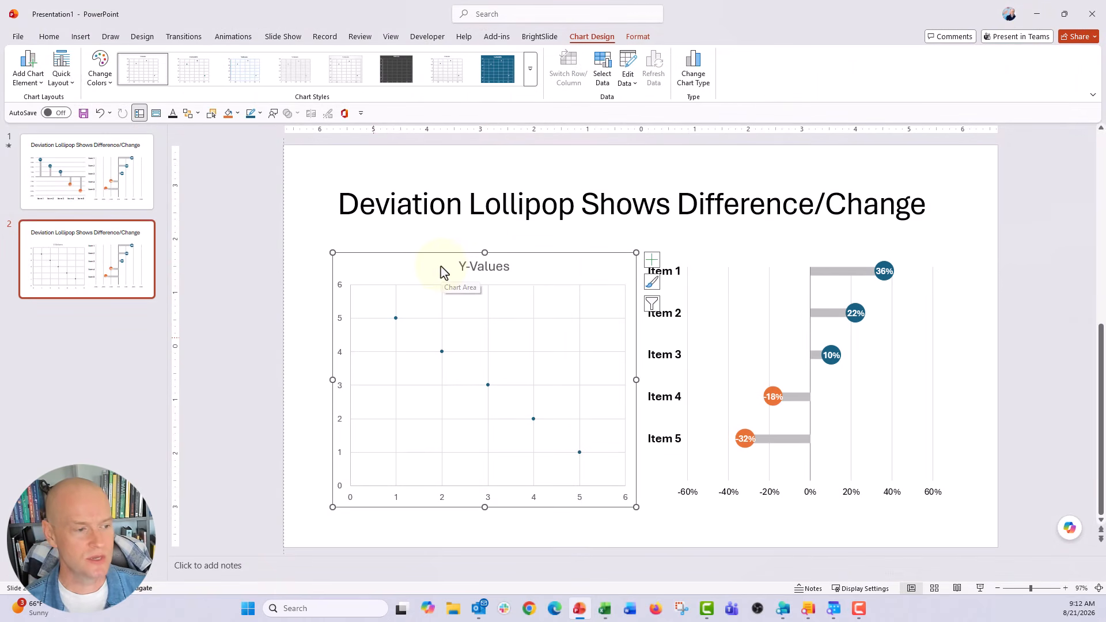
left_click(470, 270)
key("Delete")
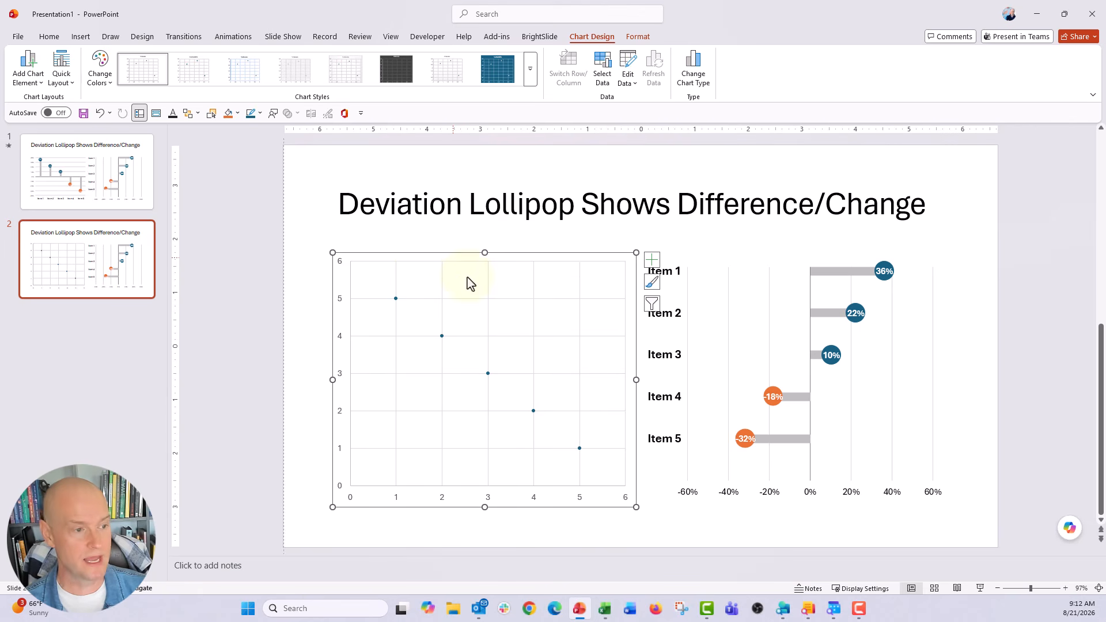
- Remove the existing Y-Values series from the scatter chart's data source
left_click(613, 83)
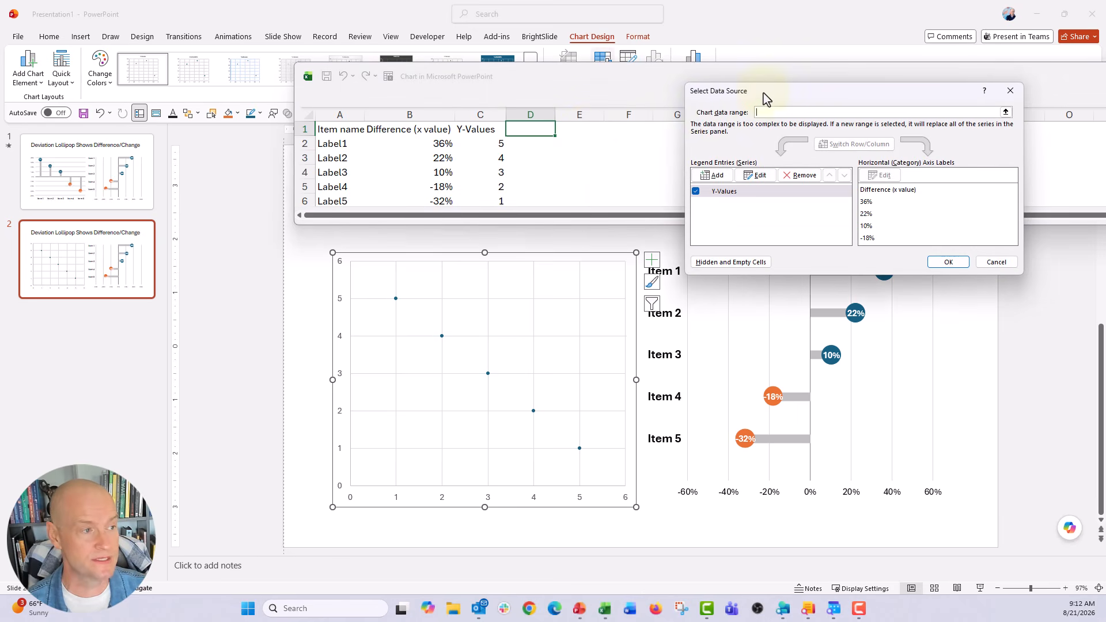
left_click_drag(766, 99, 690, 112)
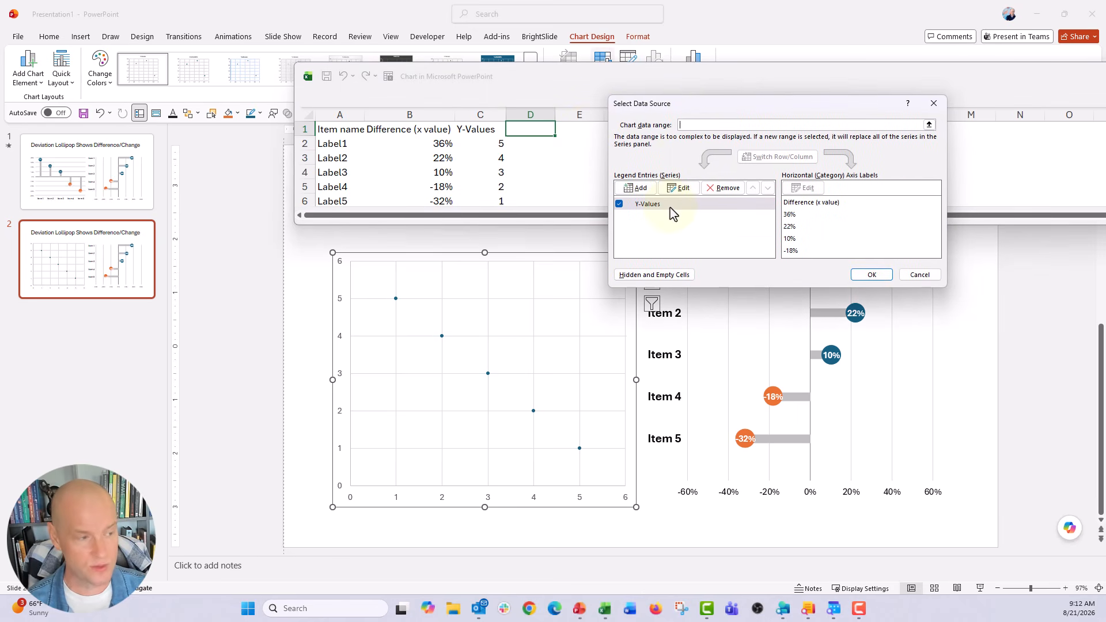
left_click(721, 188)
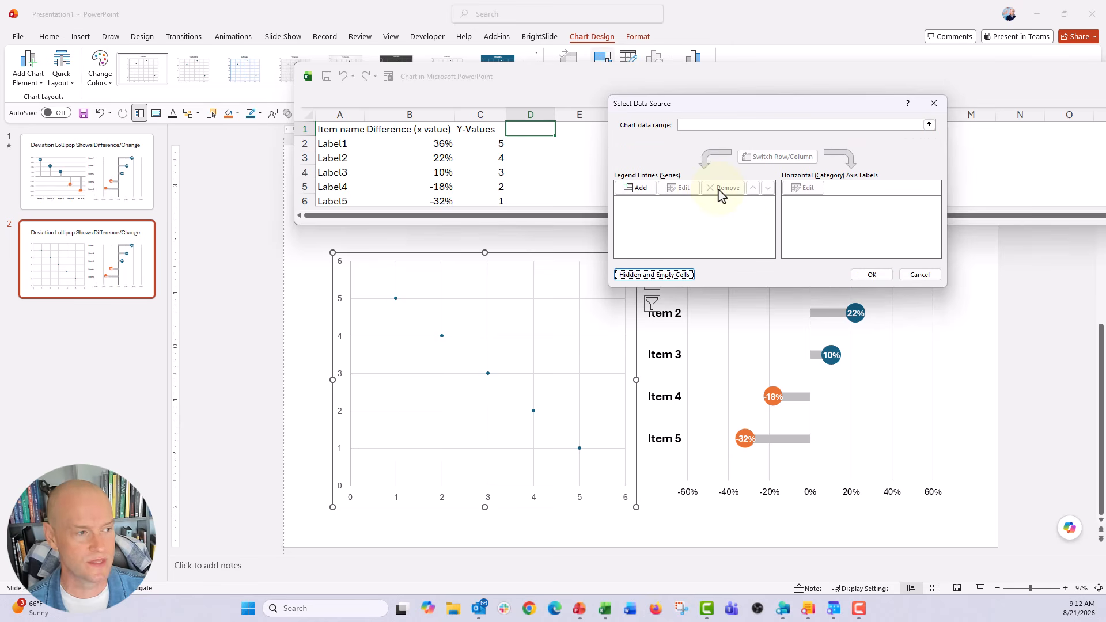
- Add a new series named from cell B1 with its X values taken from B2:B6
left_click(640, 189)
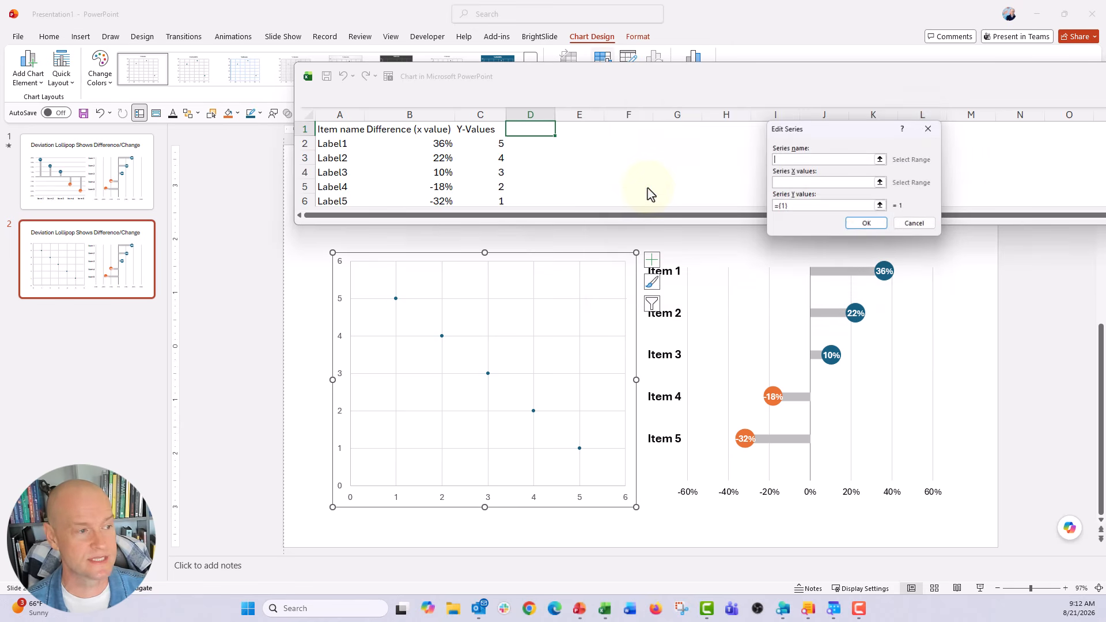
left_click(444, 129)
left_click(880, 183)
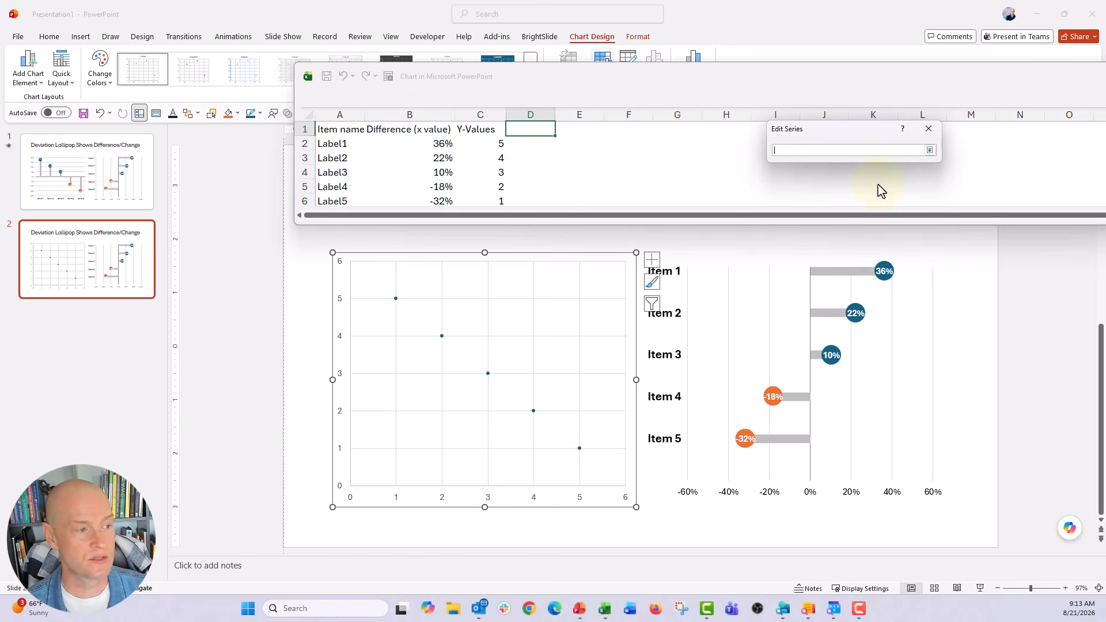
mouse_move(441, 145)
left_mouse_down()
mouse_move(444, 208)
mouse_move(430, 157)
left_mouse_up()
left_click_drag(420, 222, 461, 311)
key("Return")
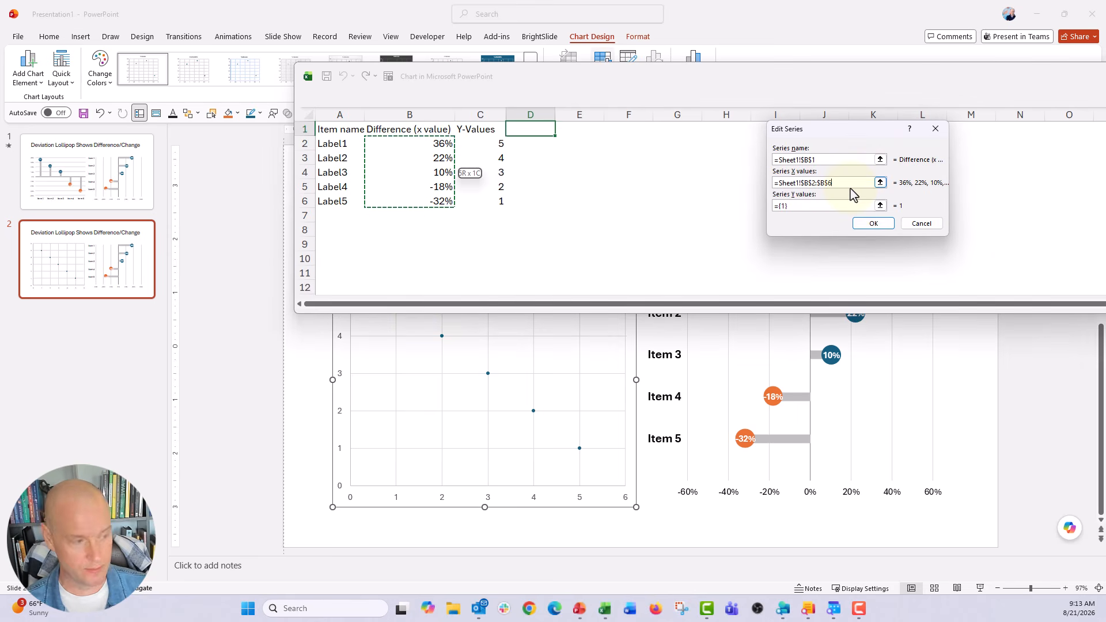
- Set the new series' Y values to C2:C6, apply the data source and close the data sheet
left_click(880, 205)
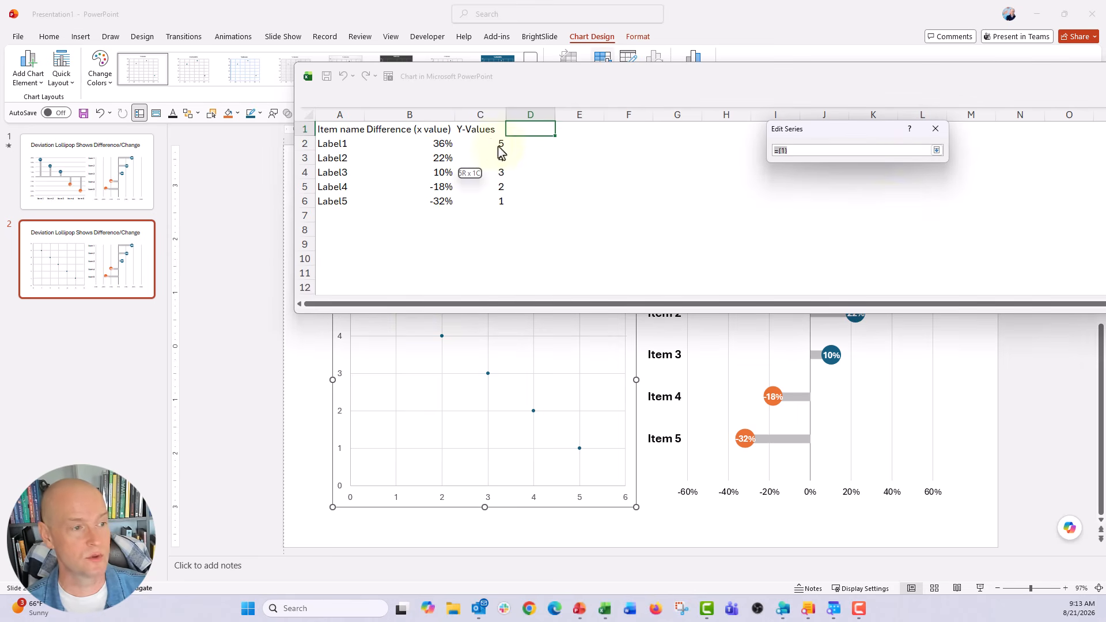
left_click_drag(500, 153, 487, 202)
key("Return")
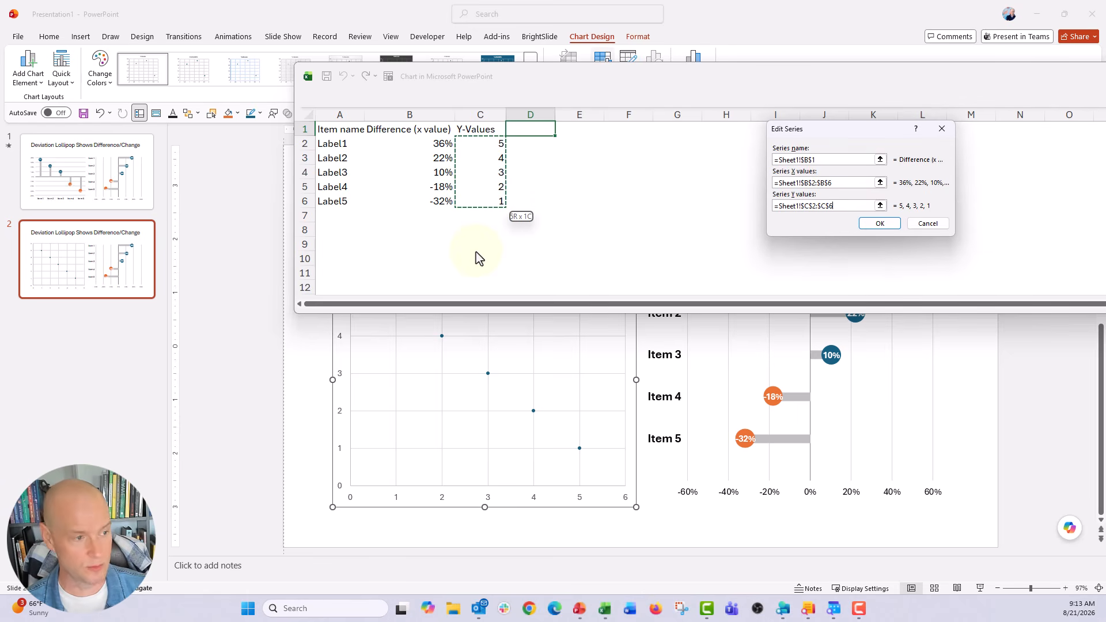
left_click(878, 223)
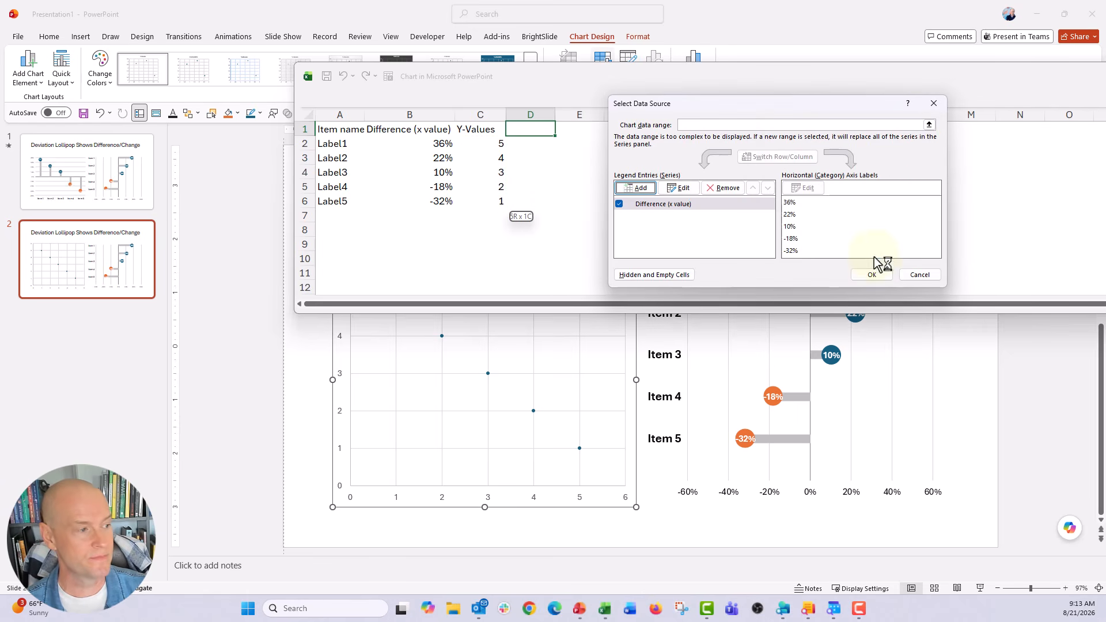
left_click(874, 275)
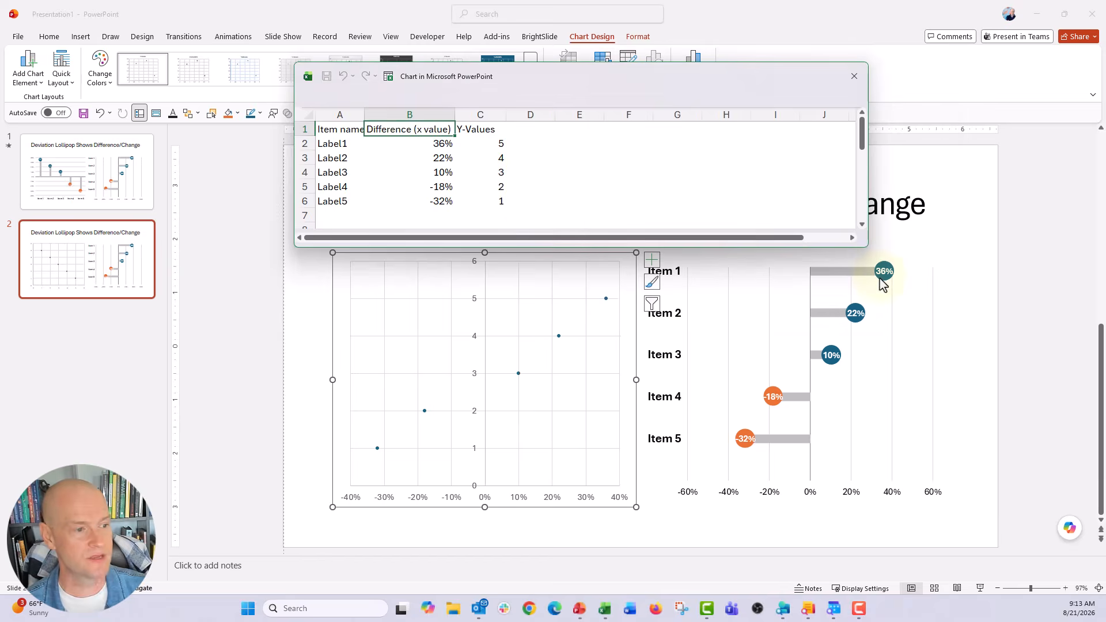
left_click(854, 77)
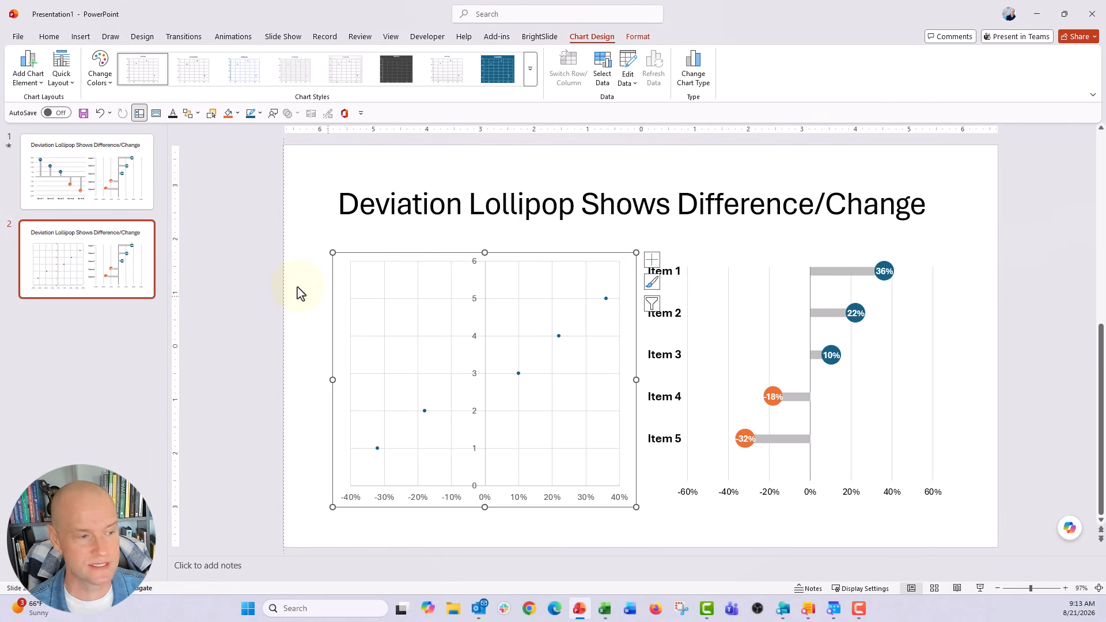
- Open the formatting options for the scatter chart's data series
left_click(559, 337)
right_click(560, 339)
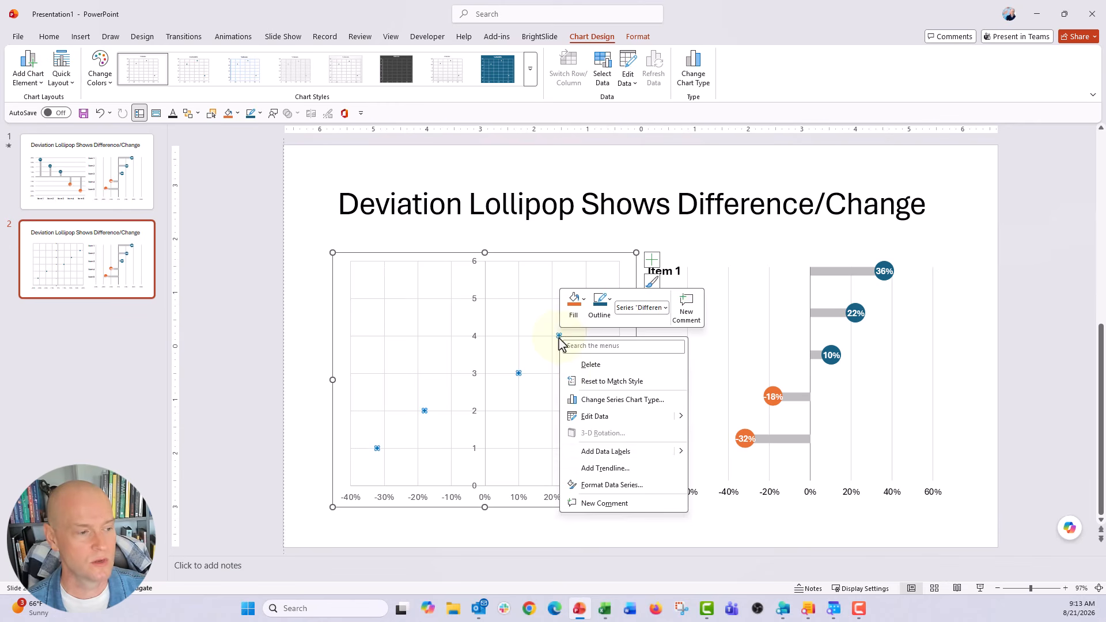
left_click(592, 487)
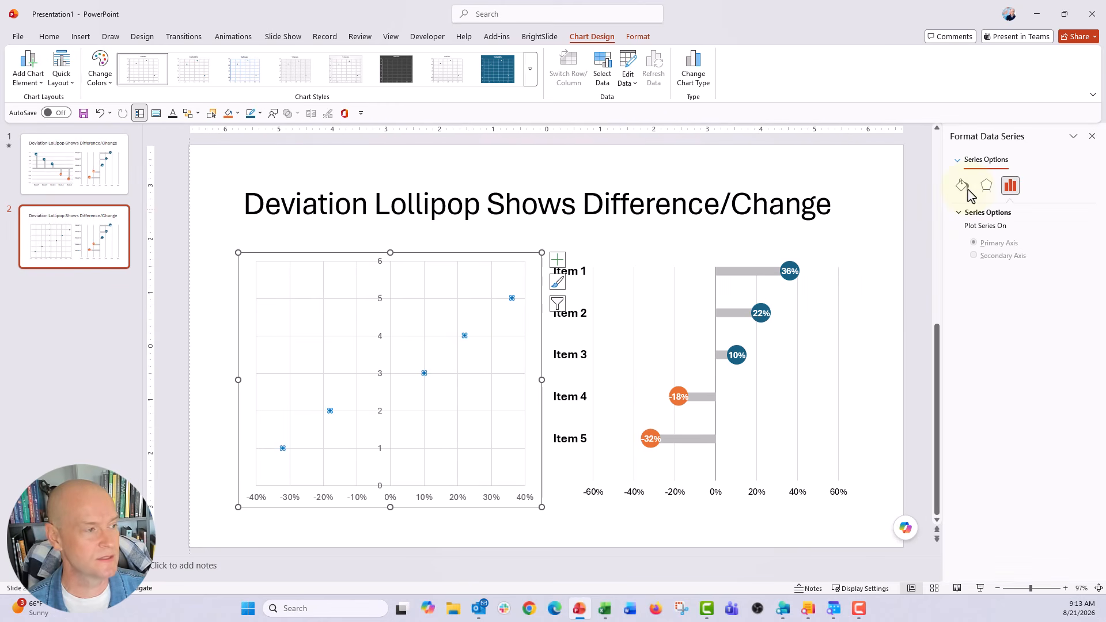